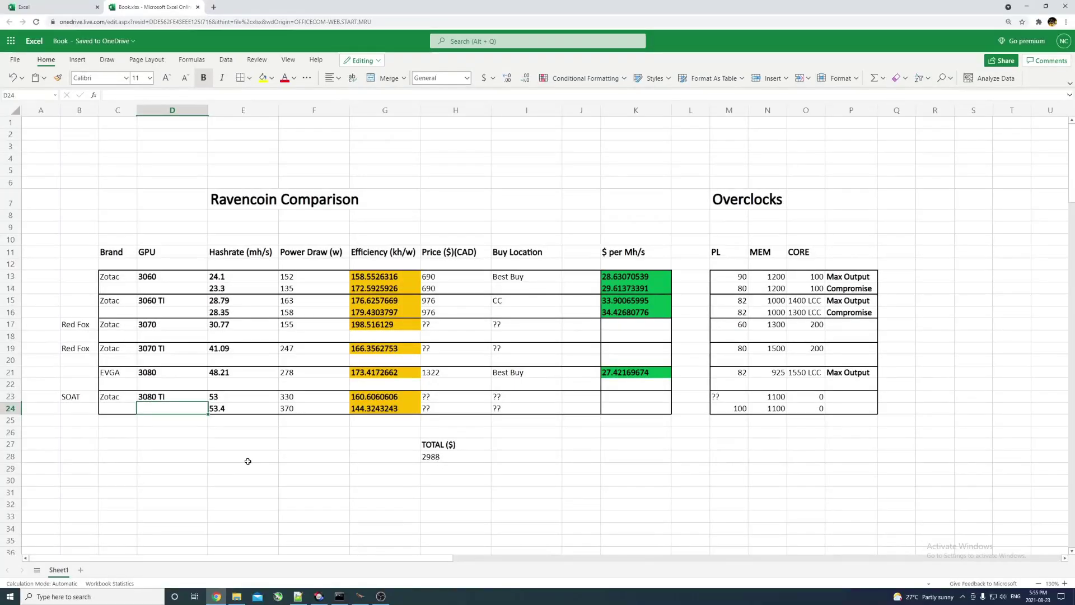
left_click(155, 467)
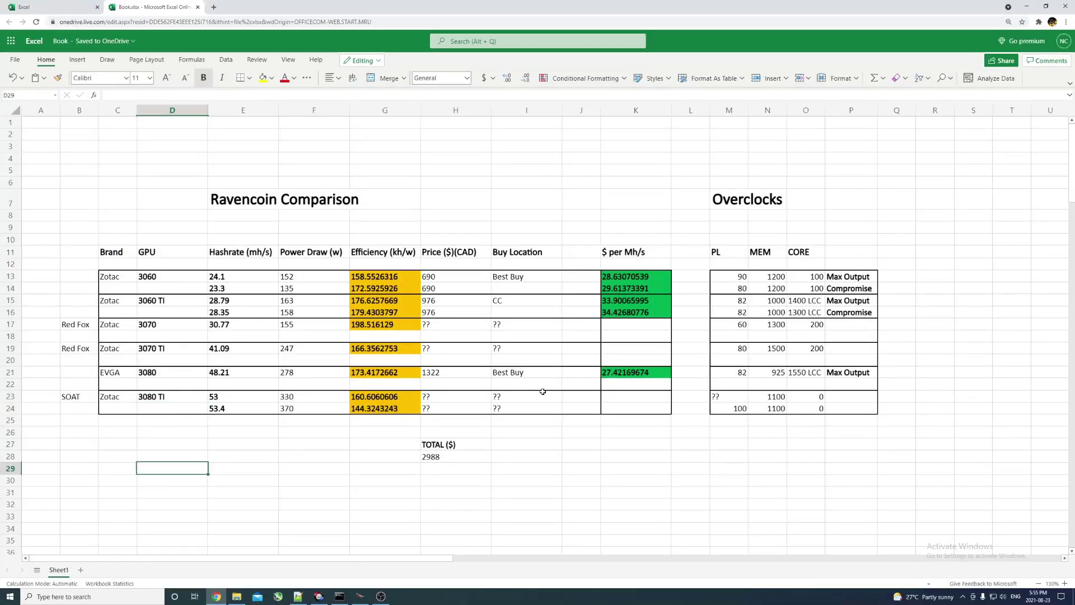
left_click(136, 276)
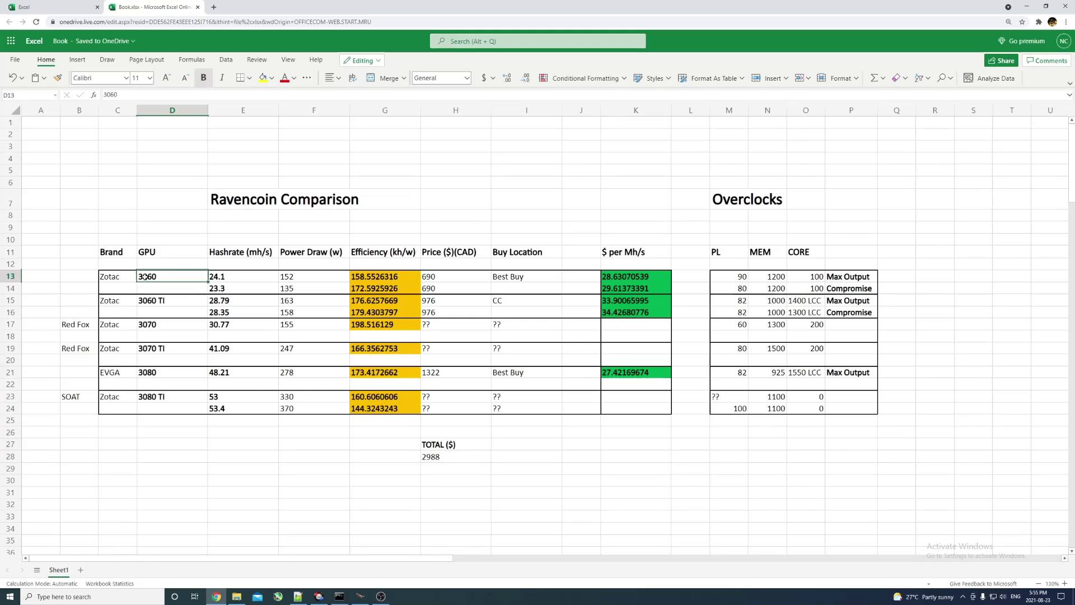
left_click(152, 312)
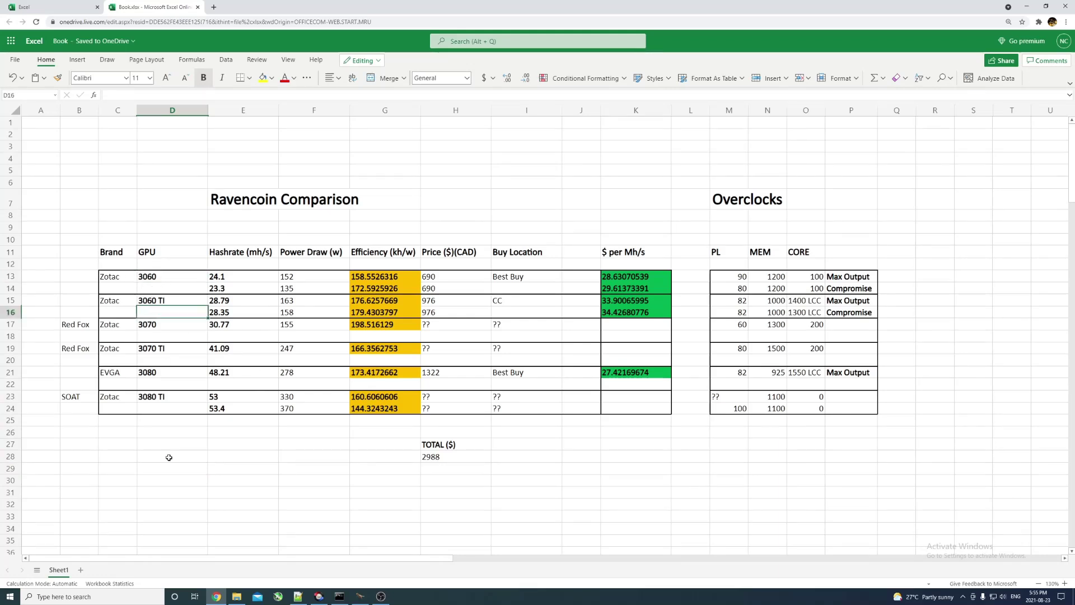
left_click(157, 423)
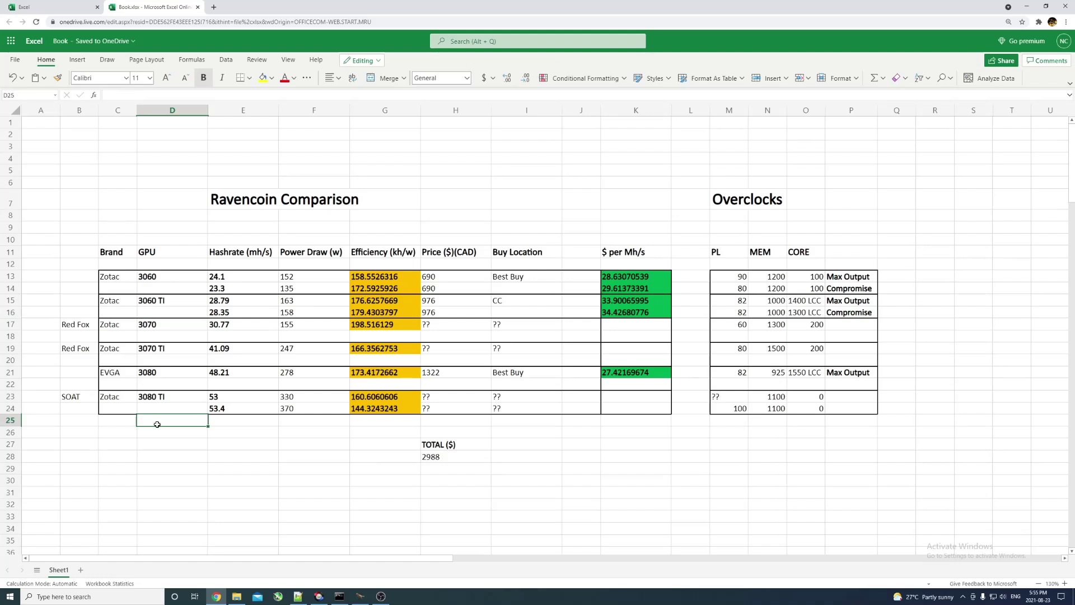
left_click_drag(158, 424, 159, 435)
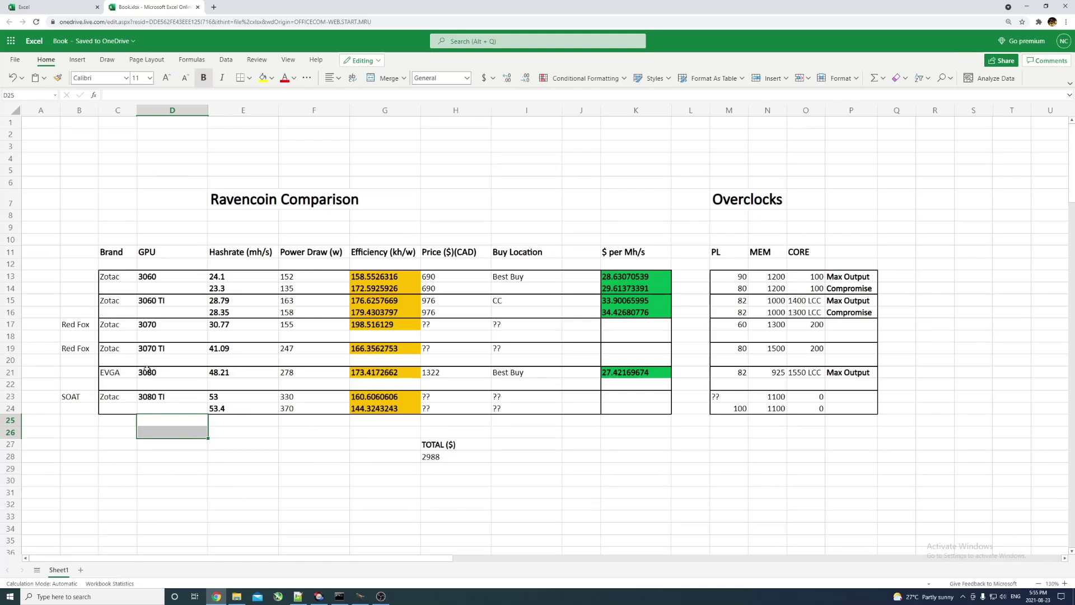
left_click(112, 257)
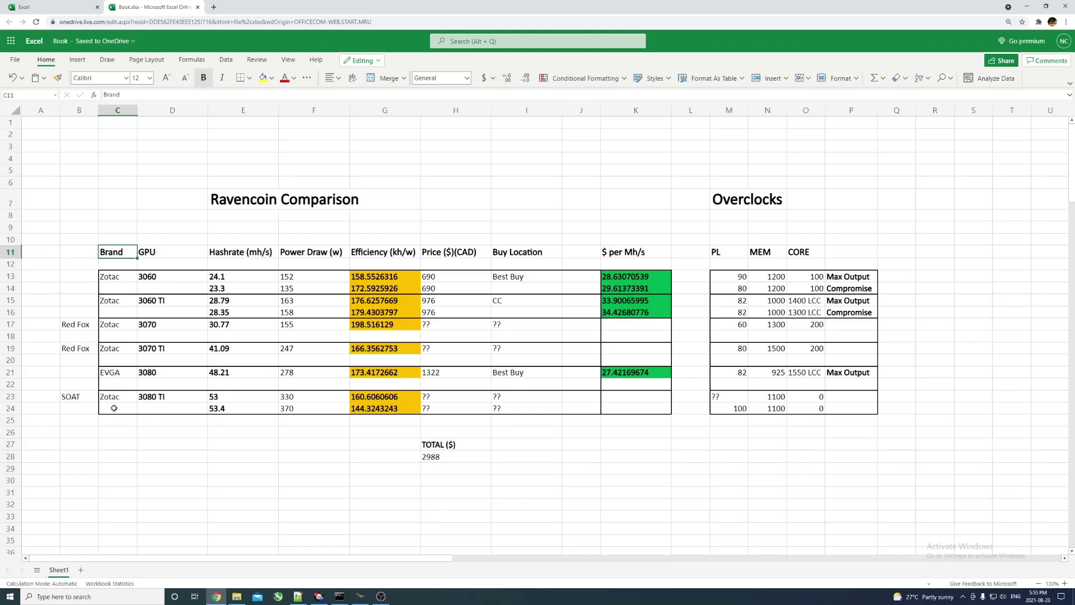
left_click_drag(119, 278, 117, 405)
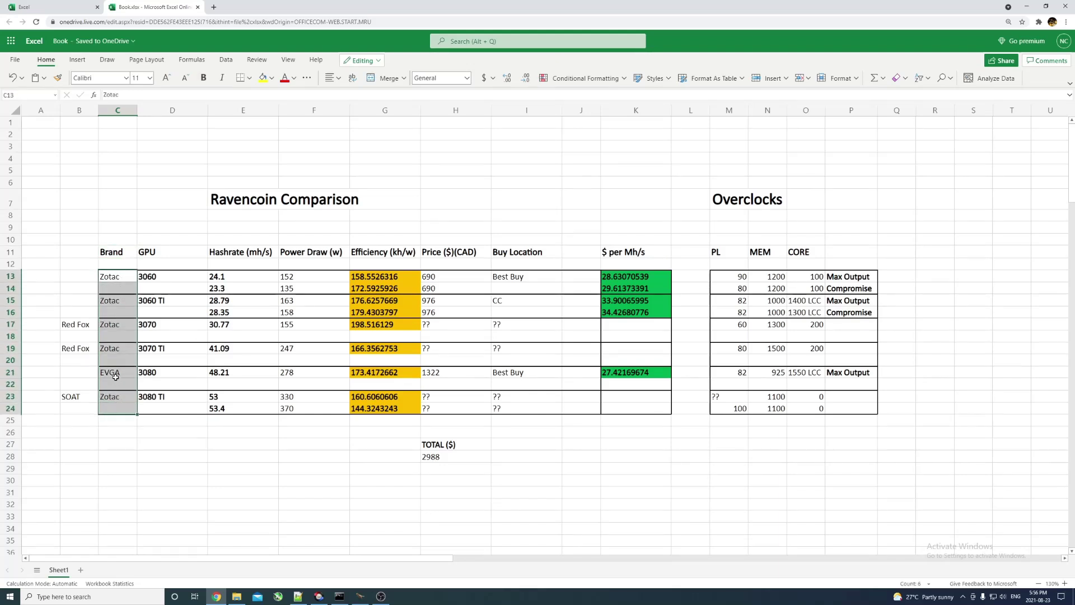
left_click(115, 376)
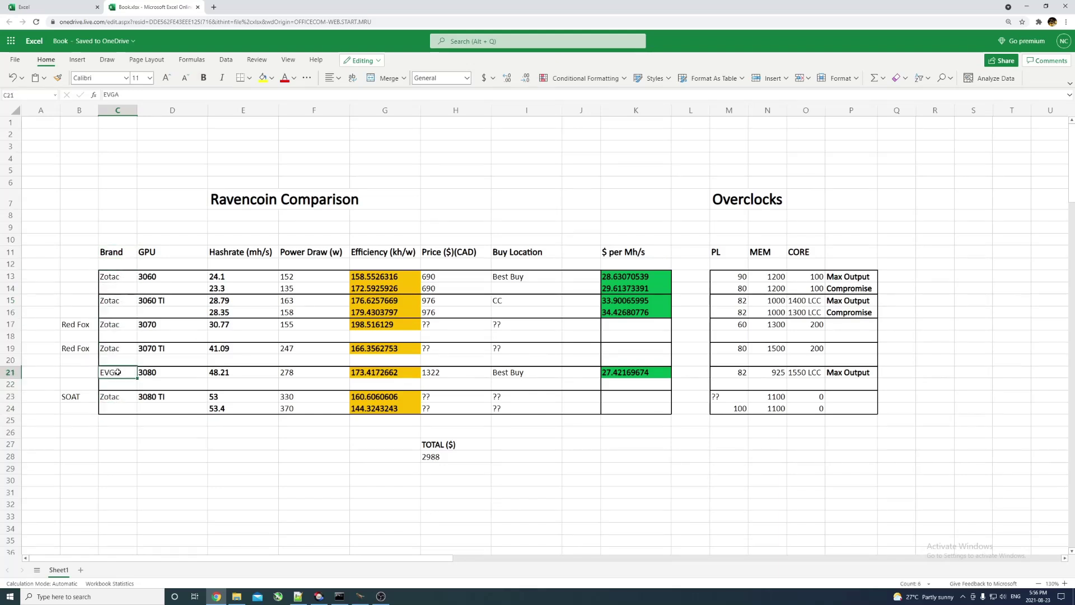
left_click(166, 374)
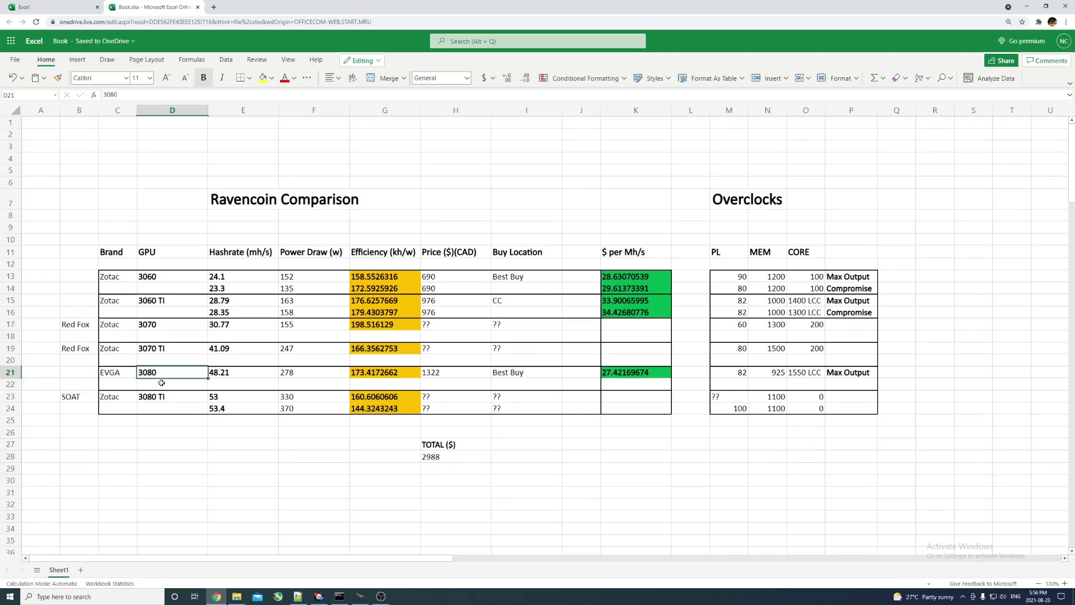
left_click(395, 250)
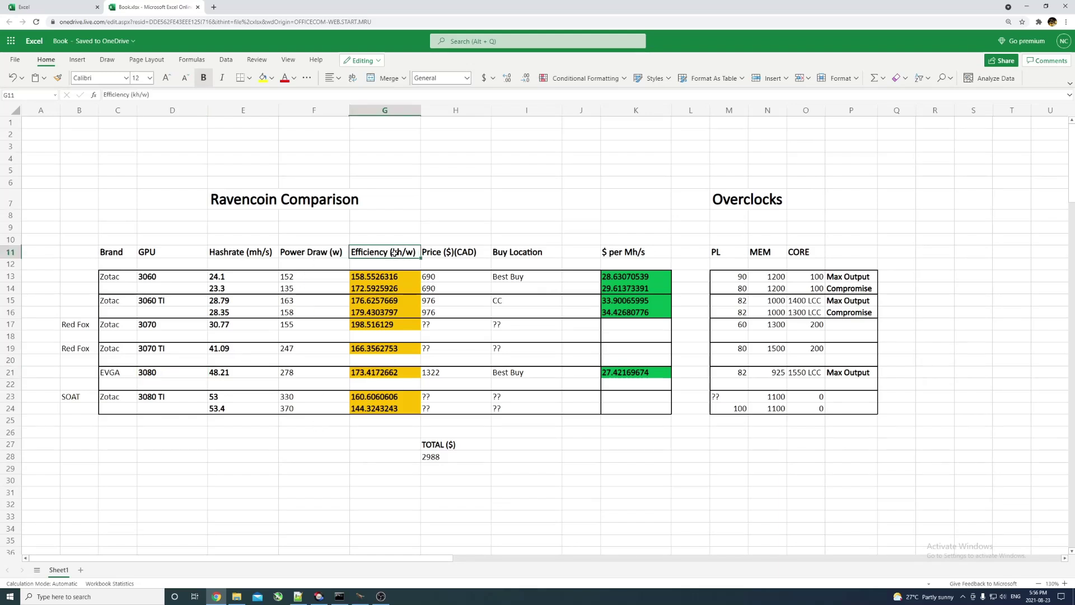
left_click(471, 251)
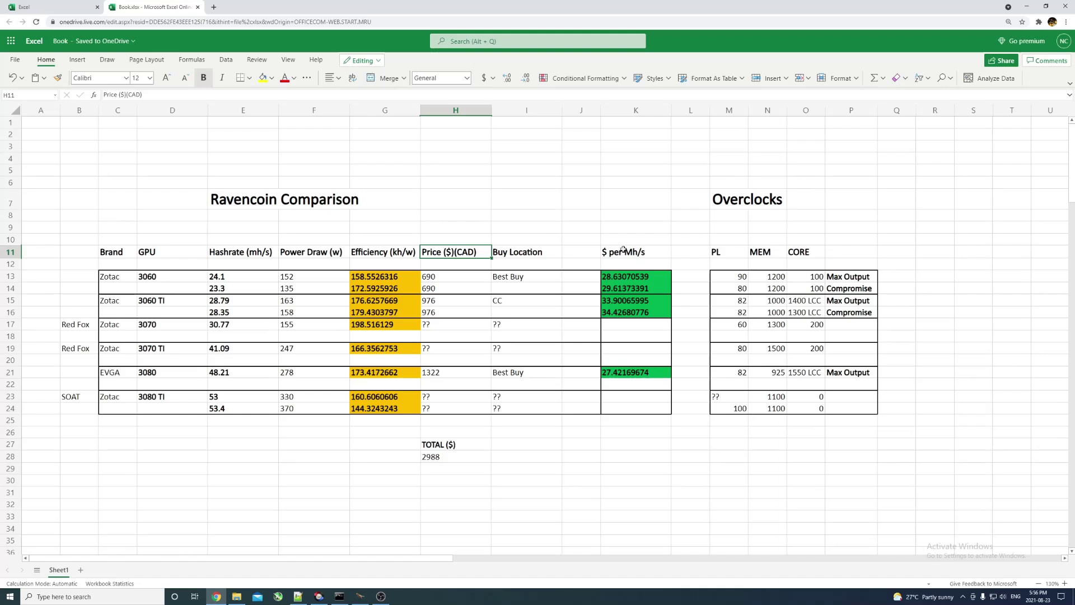
left_click(626, 251)
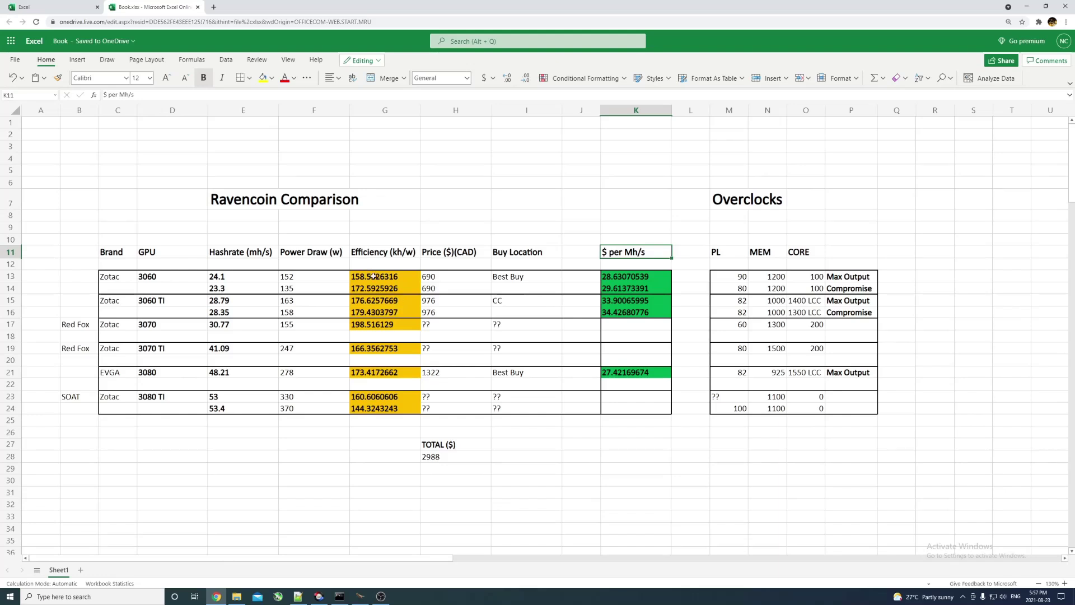
left_click_drag(223, 280, 336, 279)
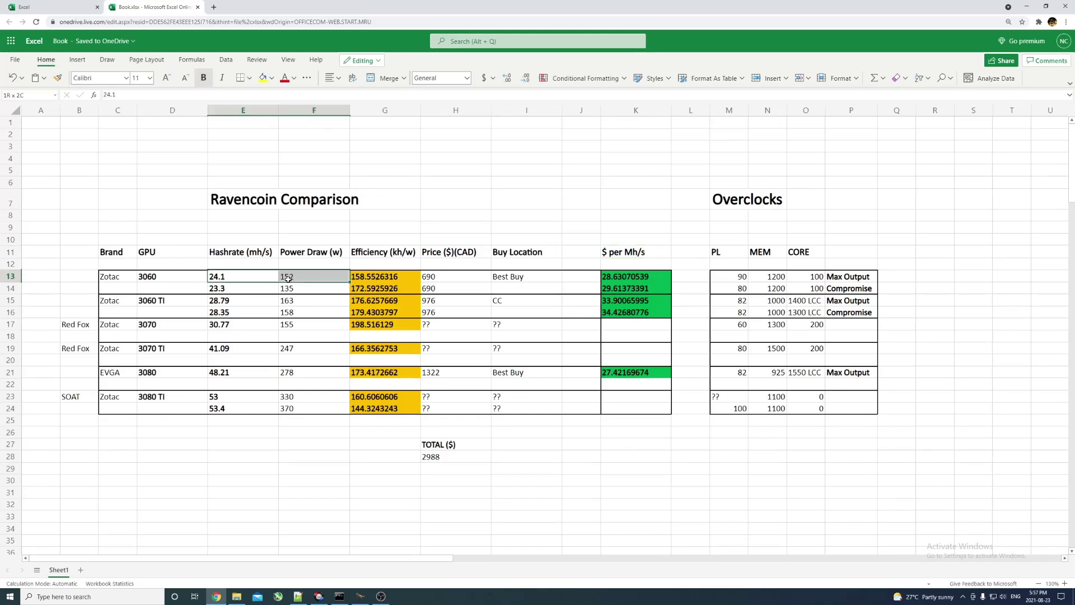
left_click(745, 280)
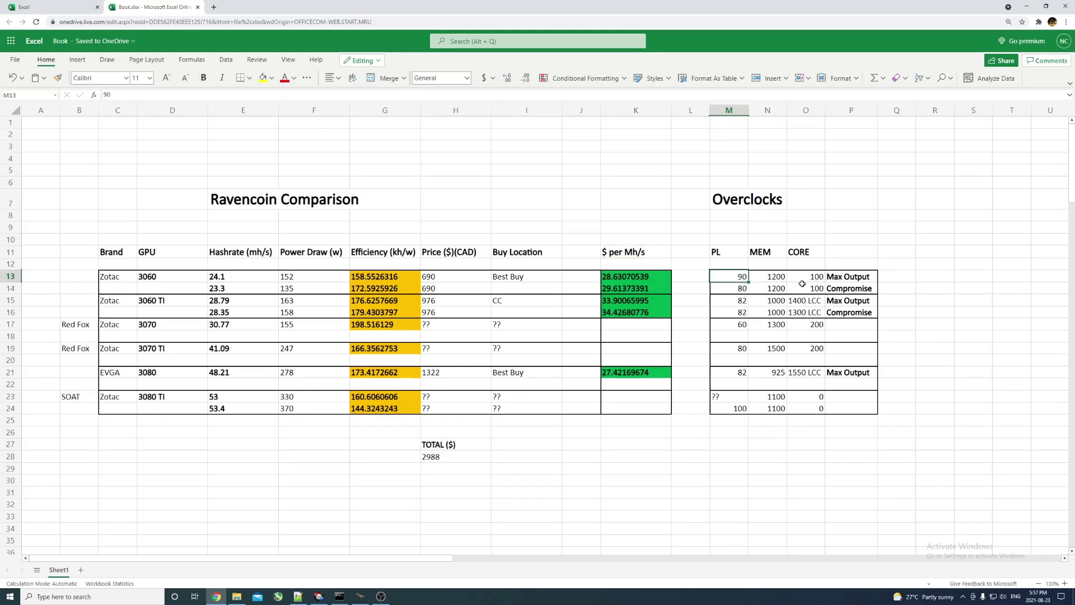
left_click(238, 278)
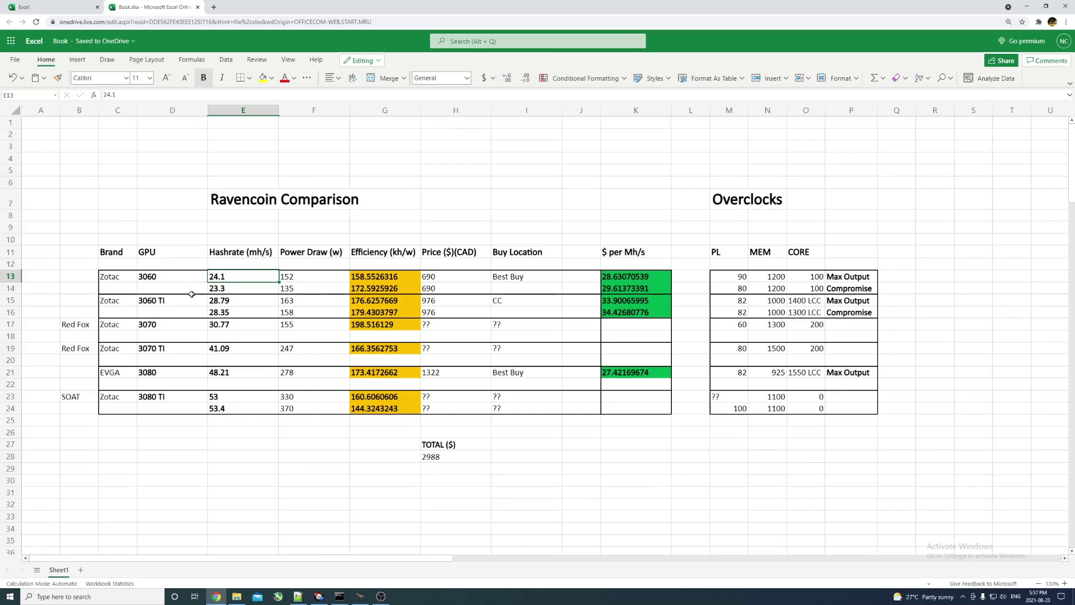
left_click(221, 288)
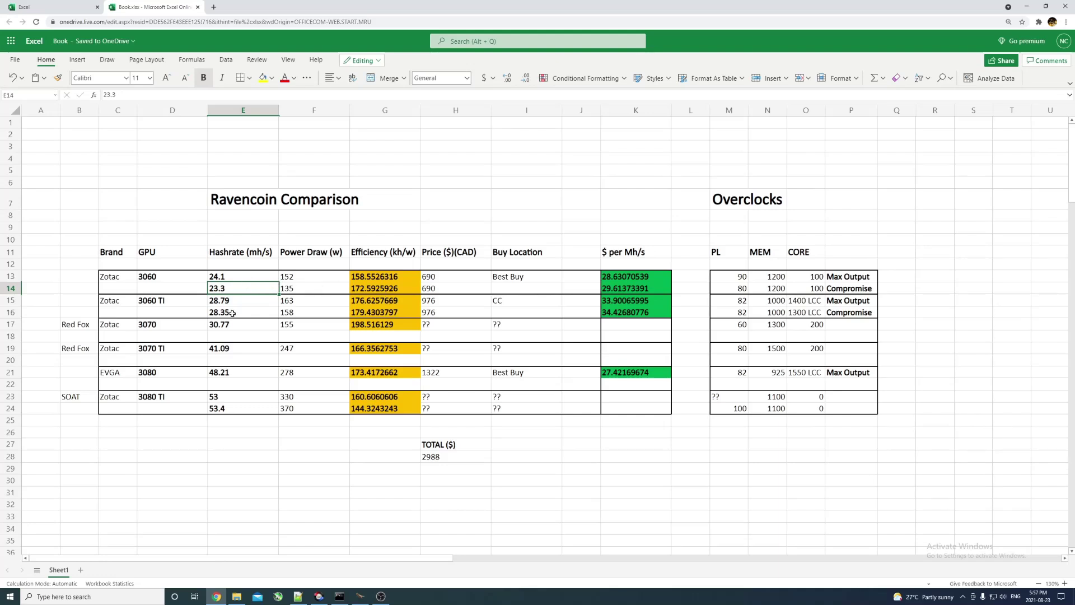
left_click(386, 289)
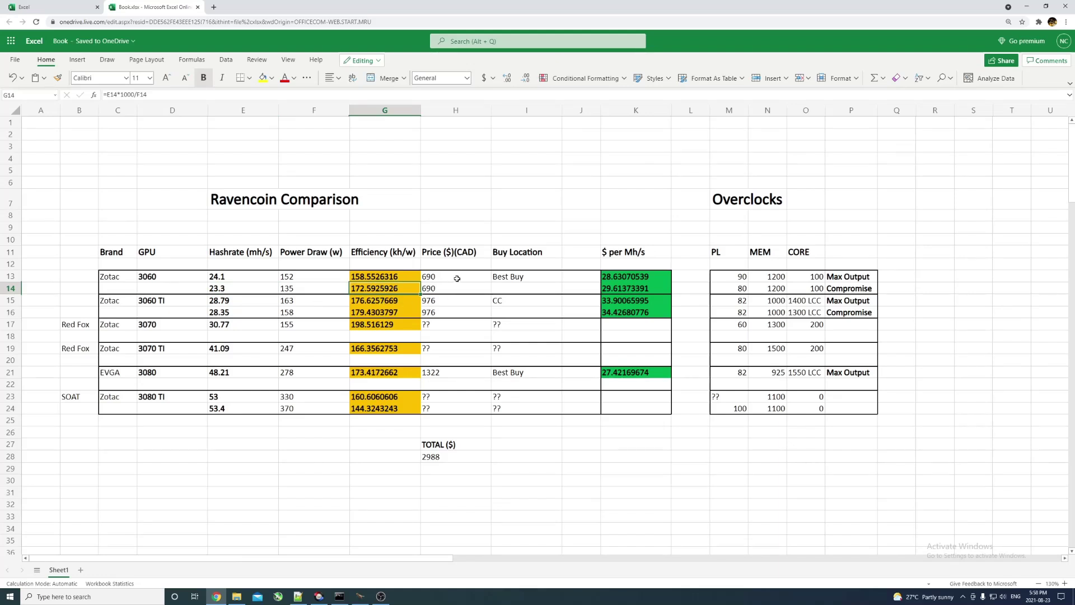
left_click(442, 291)
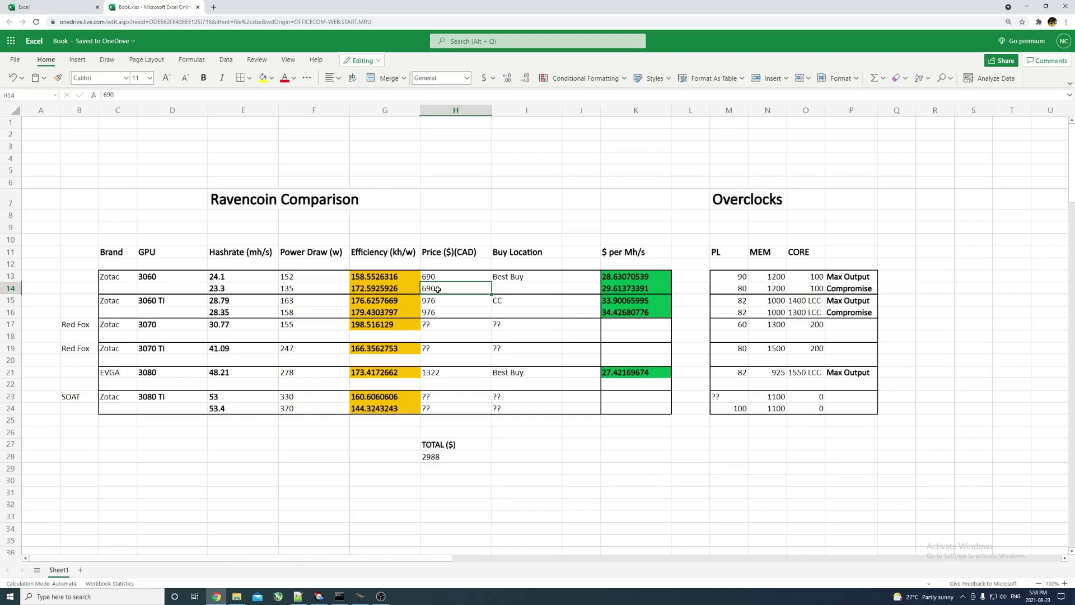
left_click(535, 279)
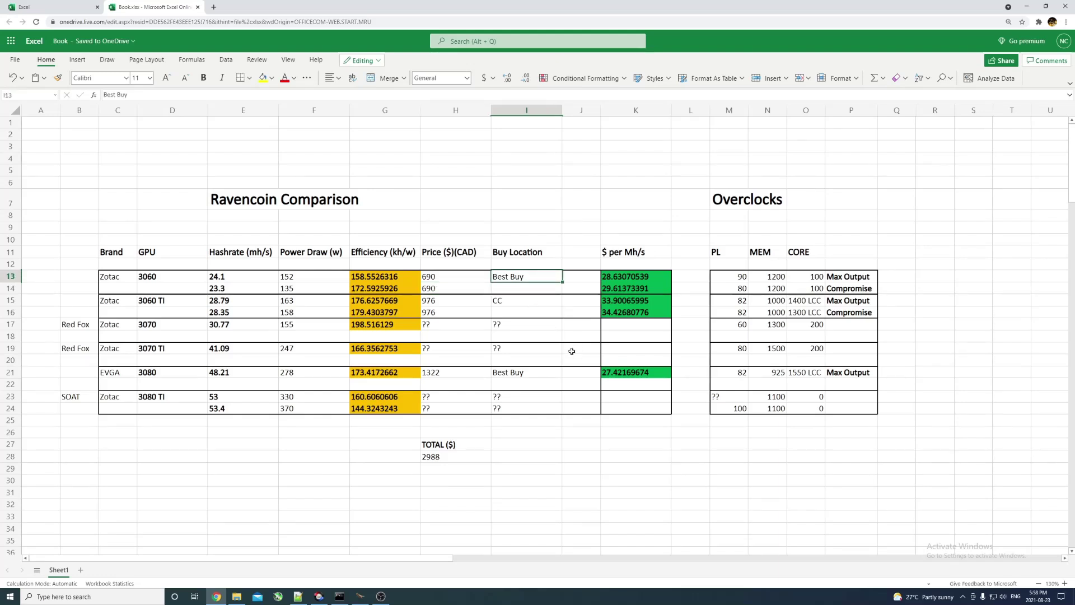
left_click(503, 301)
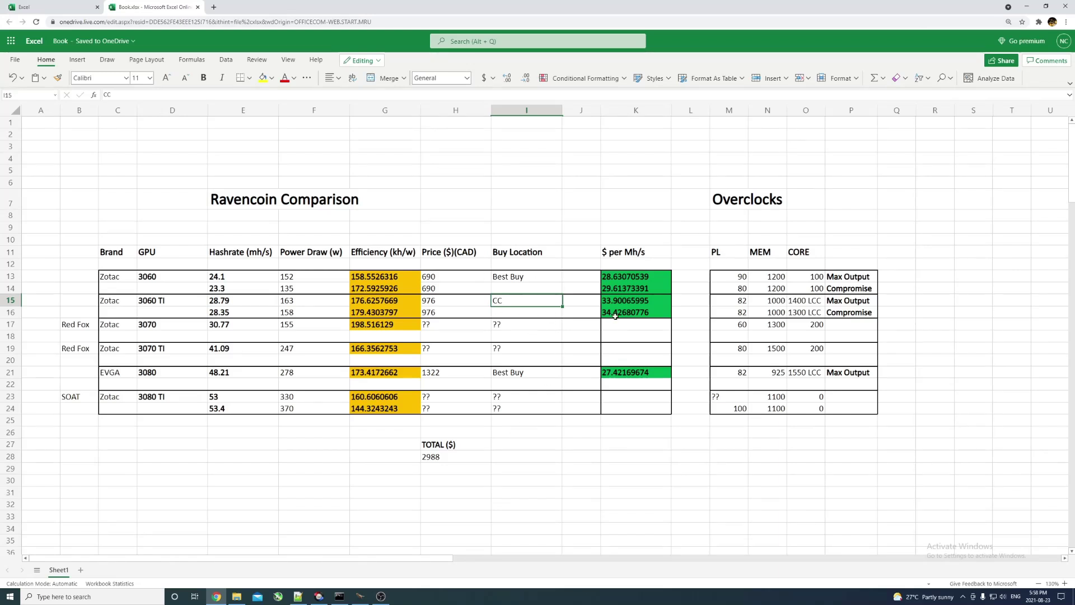
left_click_drag(625, 300, 625, 312)
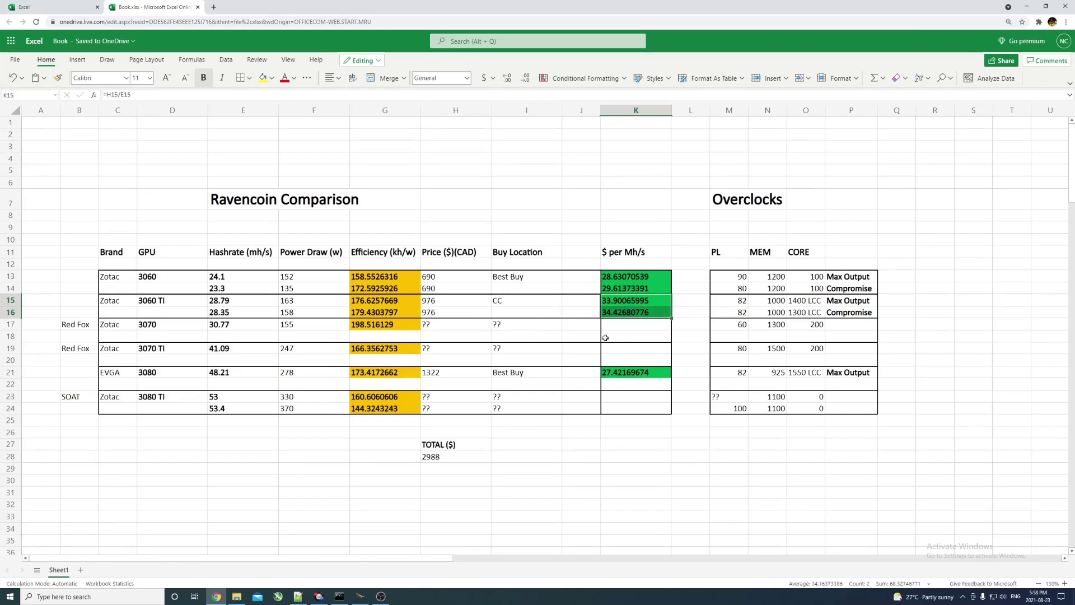
left_click(541, 337)
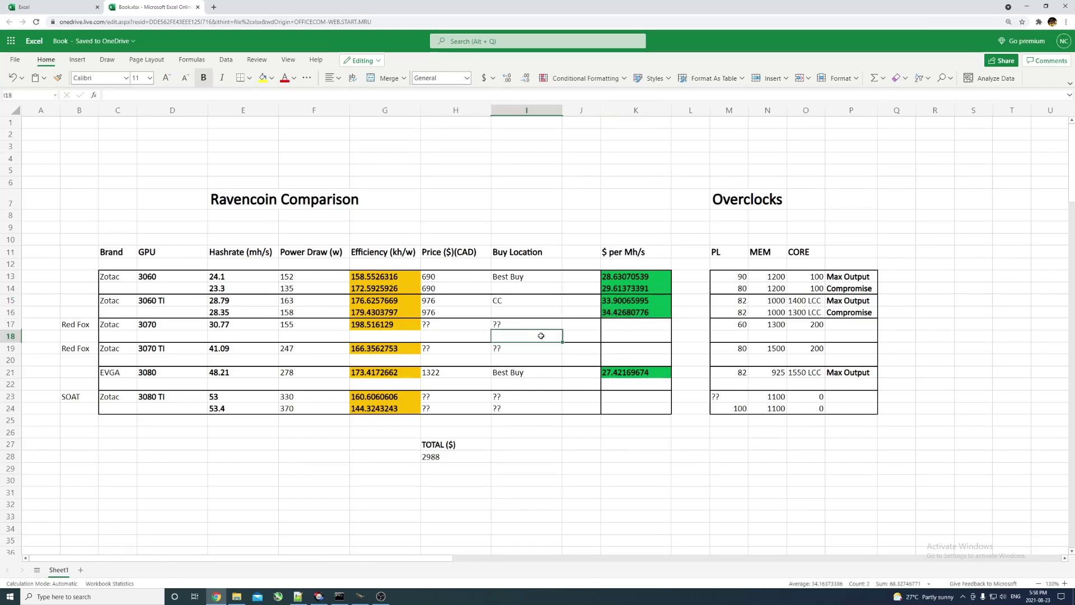
left_click(603, 277)
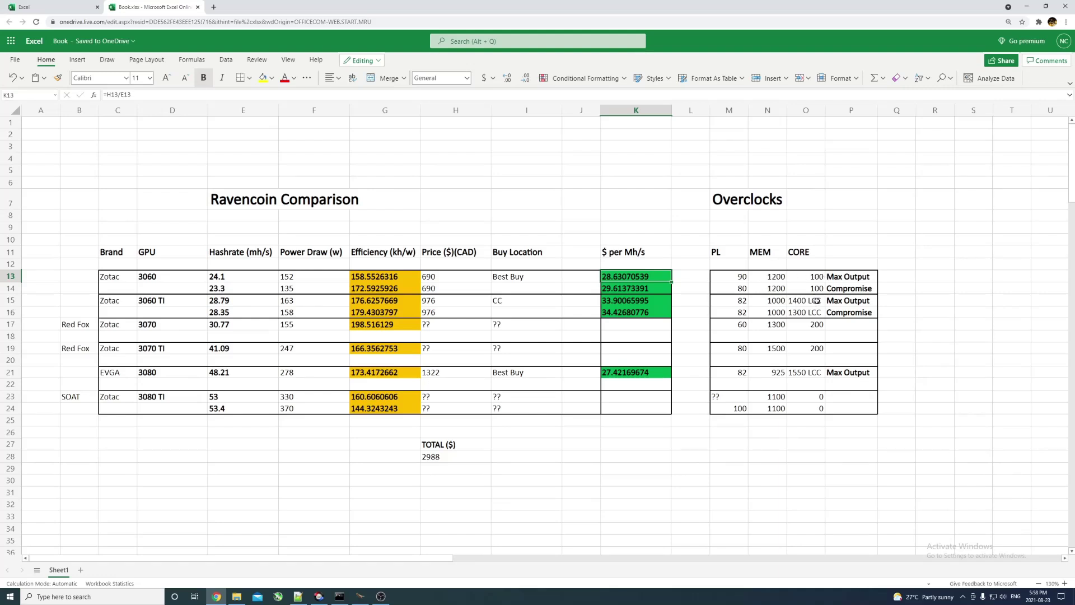
right_click(729, 264)
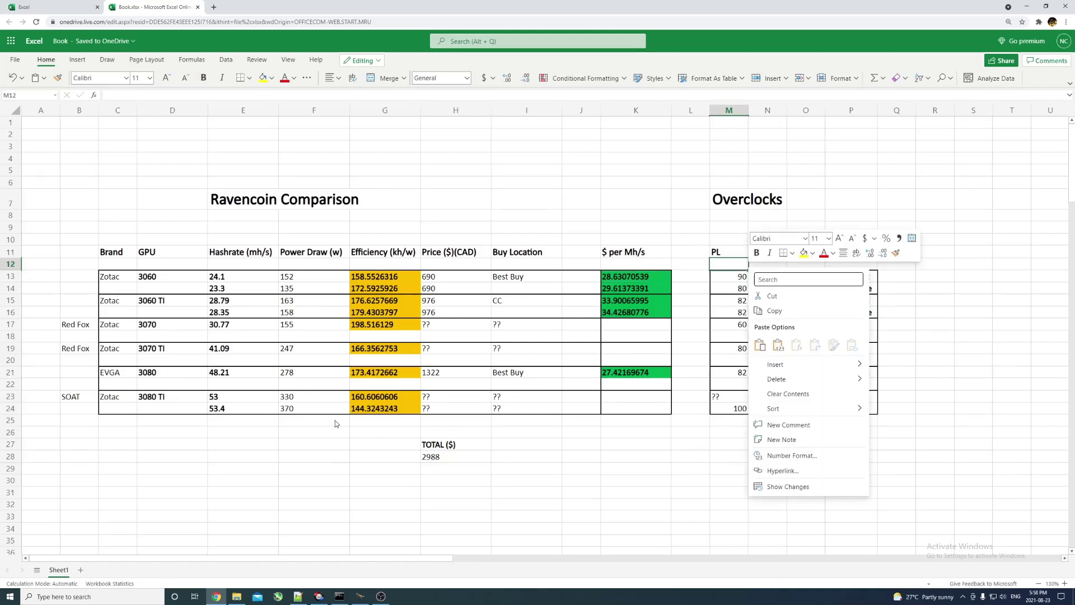
key("Escape")
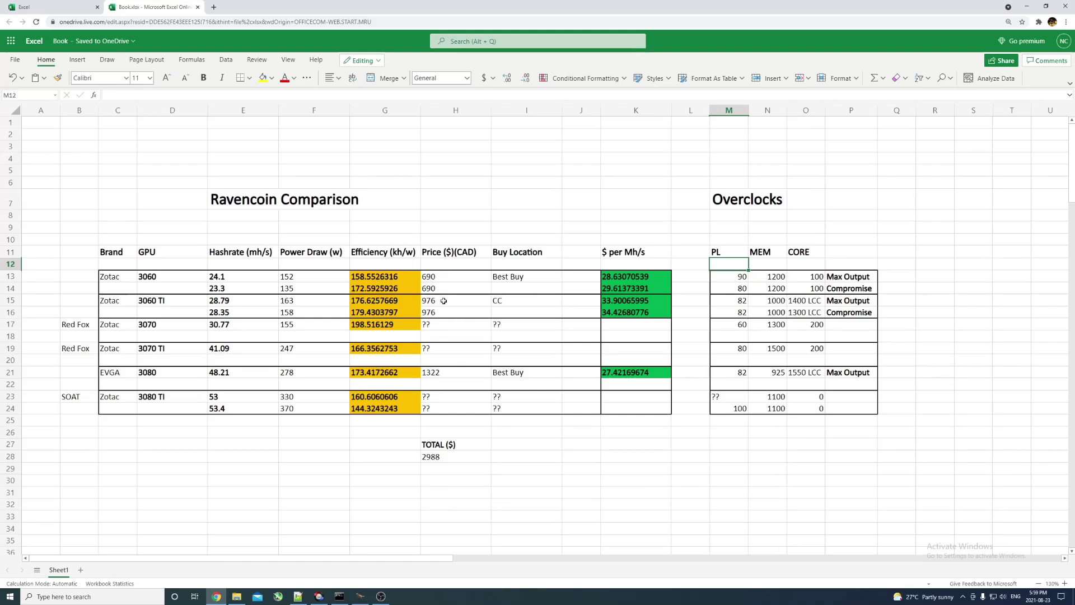
left_click_drag(444, 301, 444, 311)
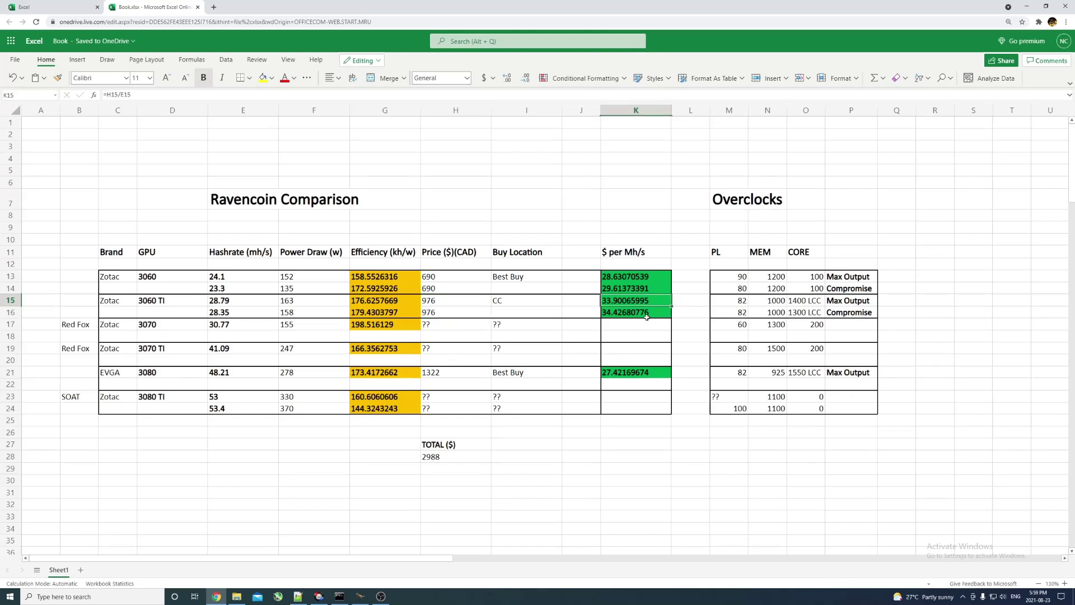
left_click(635, 301)
left_click(737, 301)
left_click(736, 313)
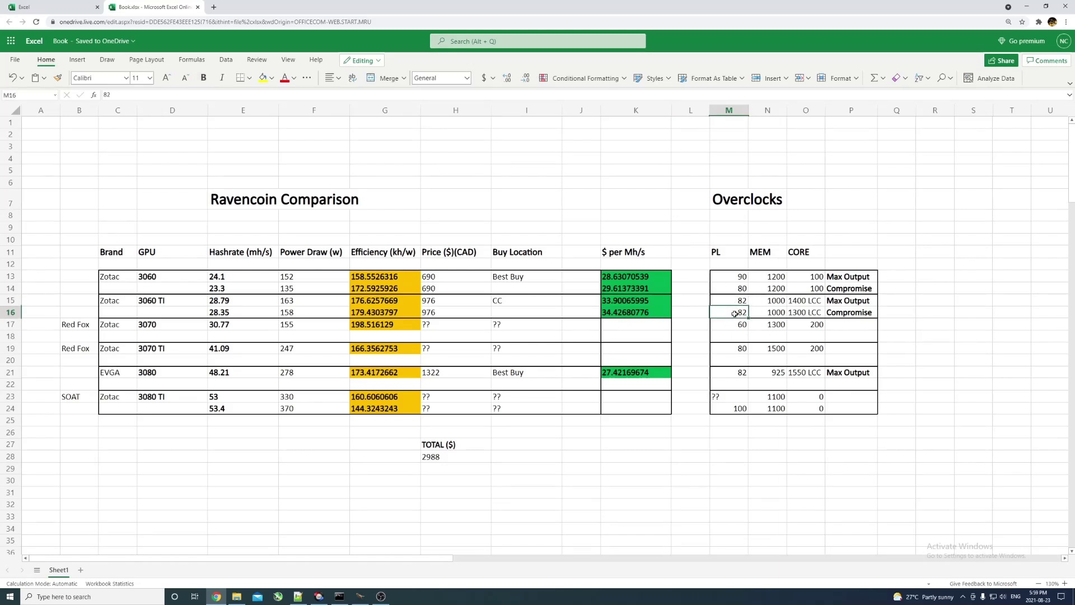
key("Up")
key("Down")
left_click_drag(807, 301, 808, 312)
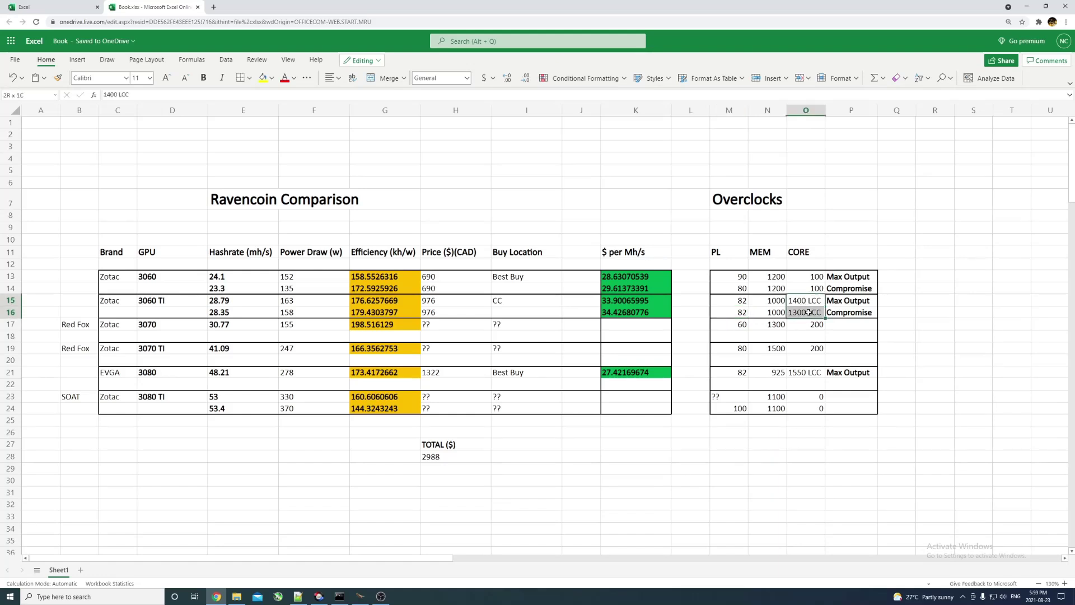
left_click(762, 301)
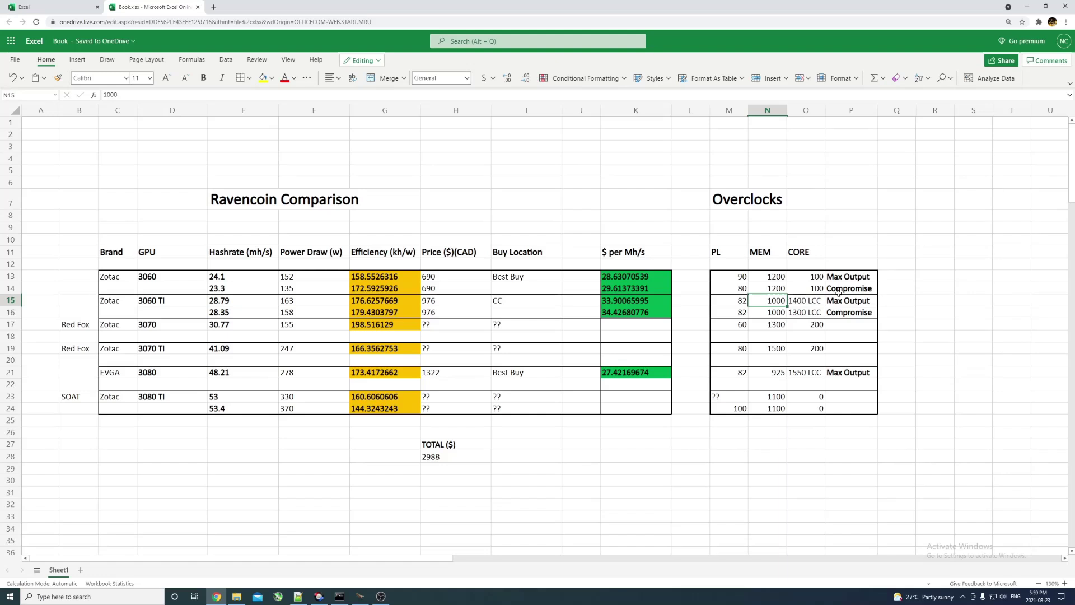
left_click(796, 315)
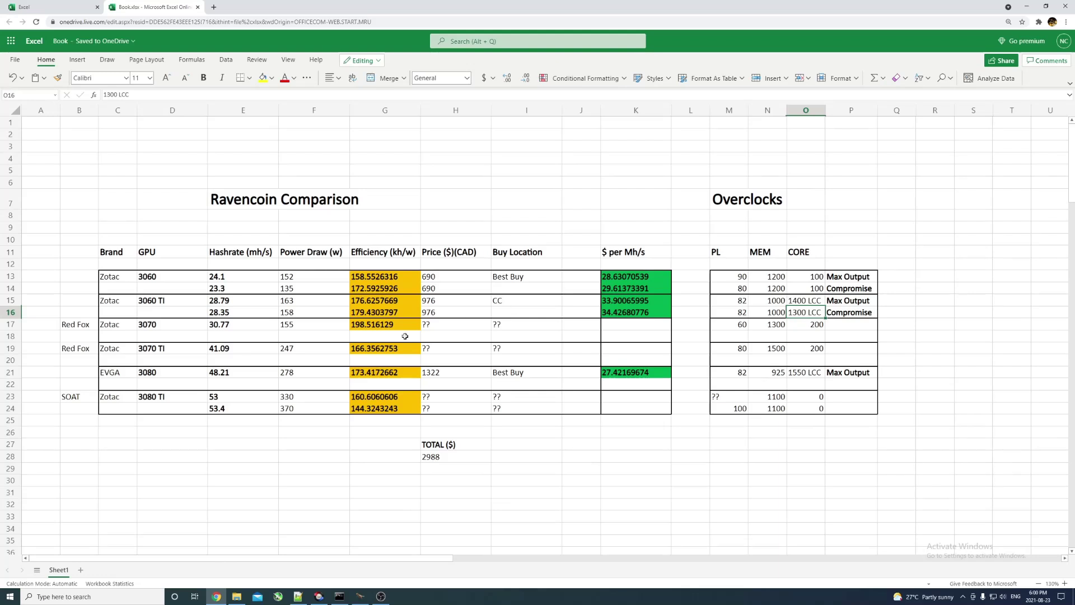
left_click(174, 324)
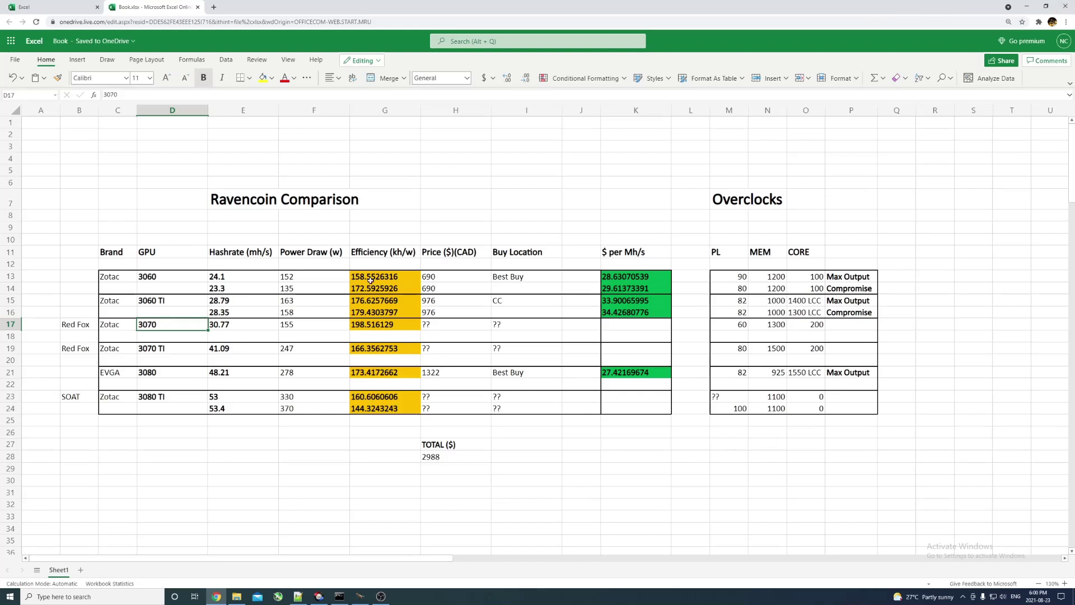
left_click(389, 325)
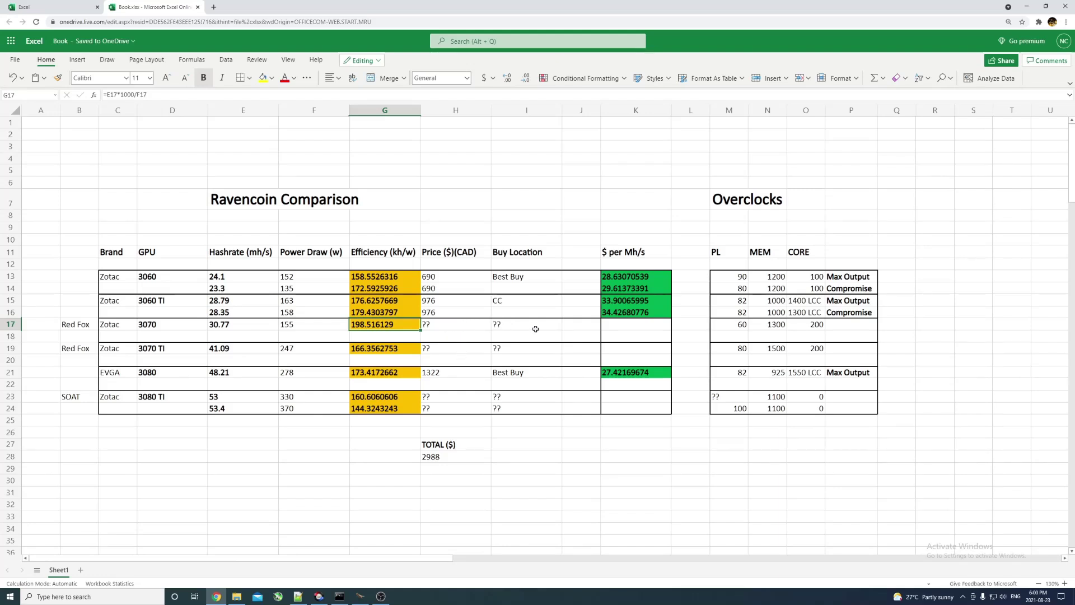
left_click(628, 328)
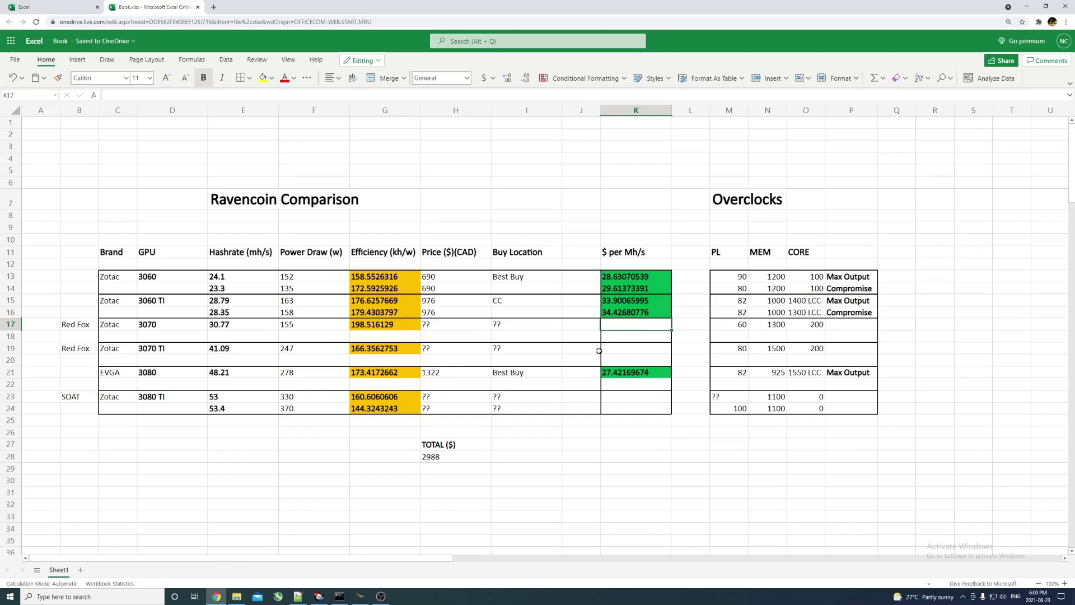
left_click(176, 272)
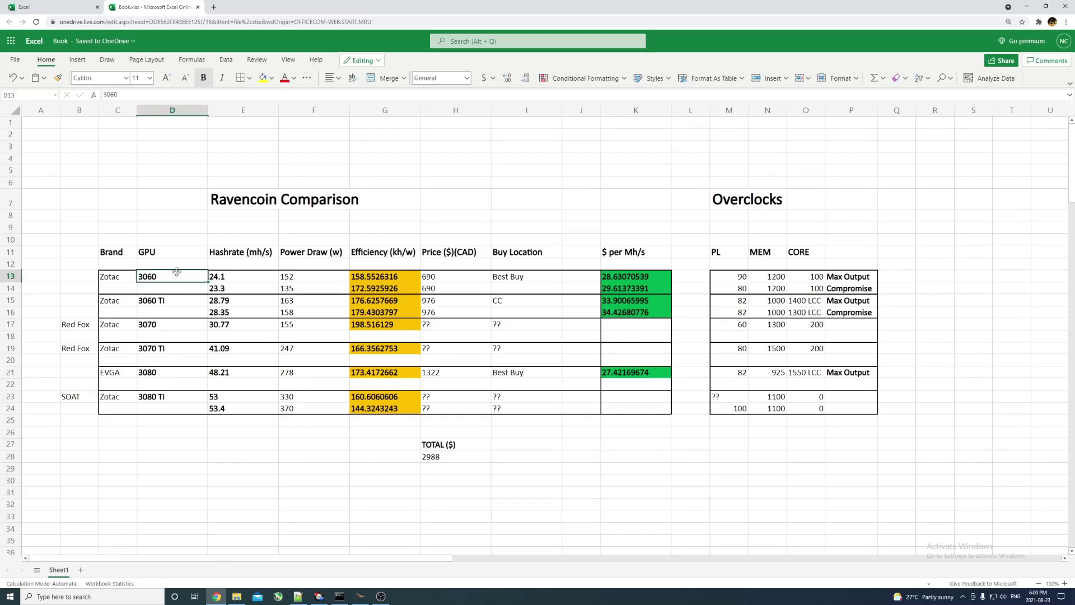
left_click(184, 299)
left_click(174, 324)
left_click(172, 348)
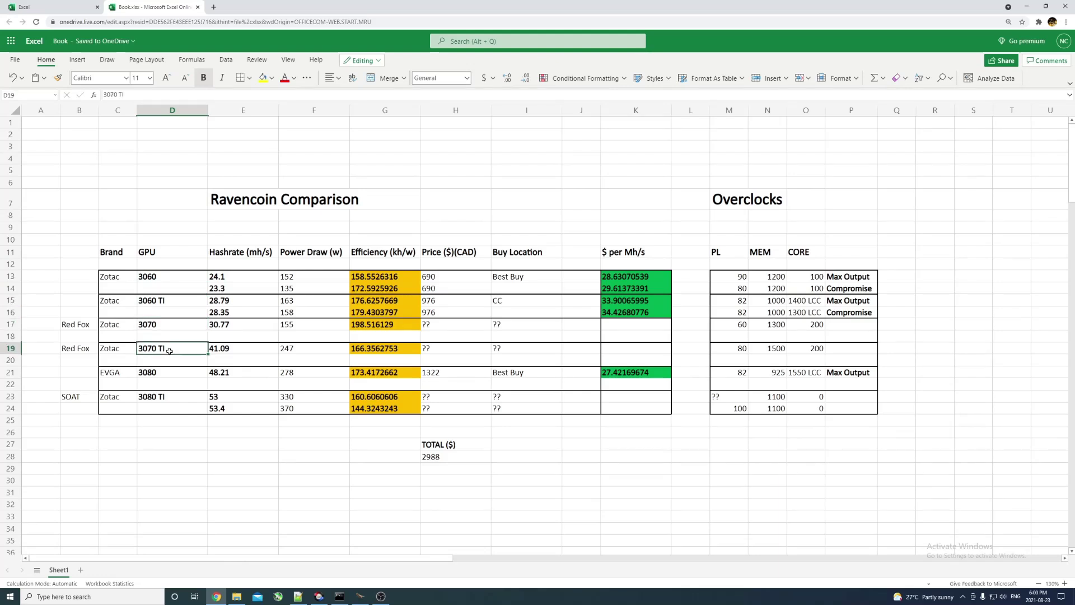
left_click(171, 275)
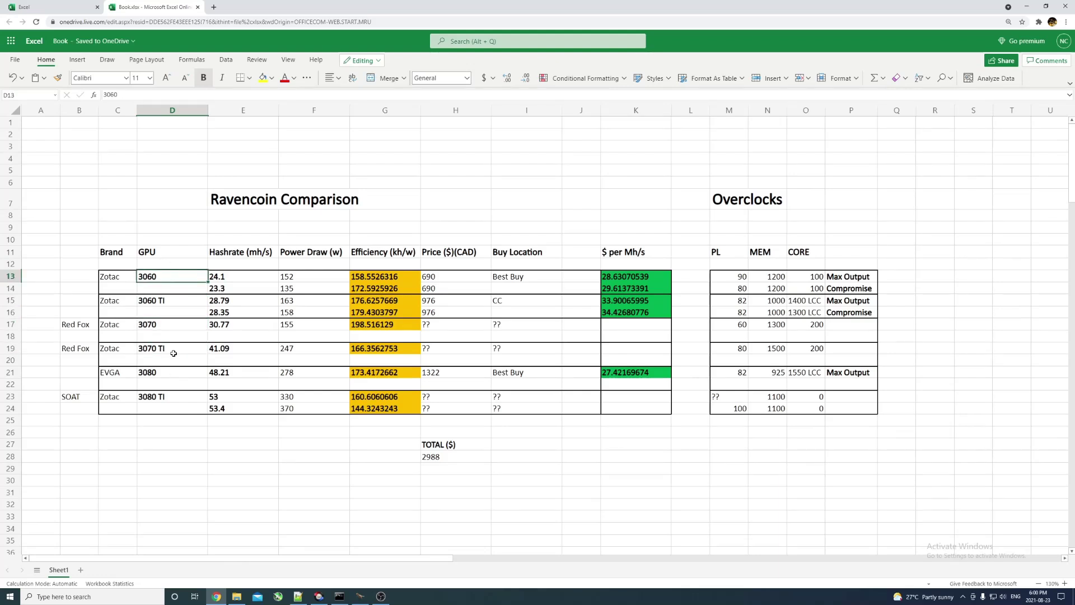
left_click(150, 323)
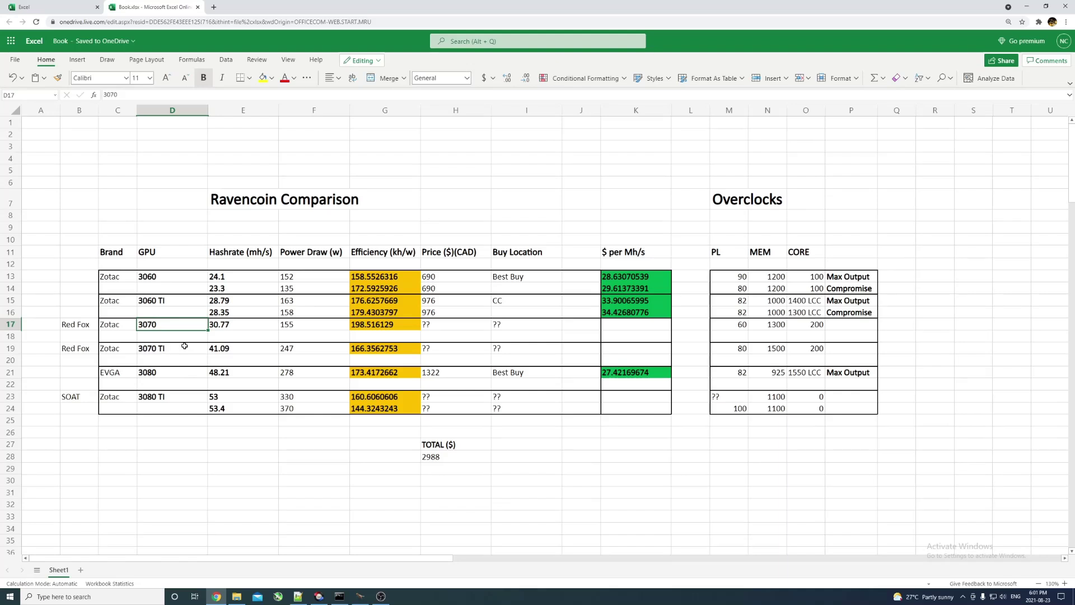
left_click(244, 348)
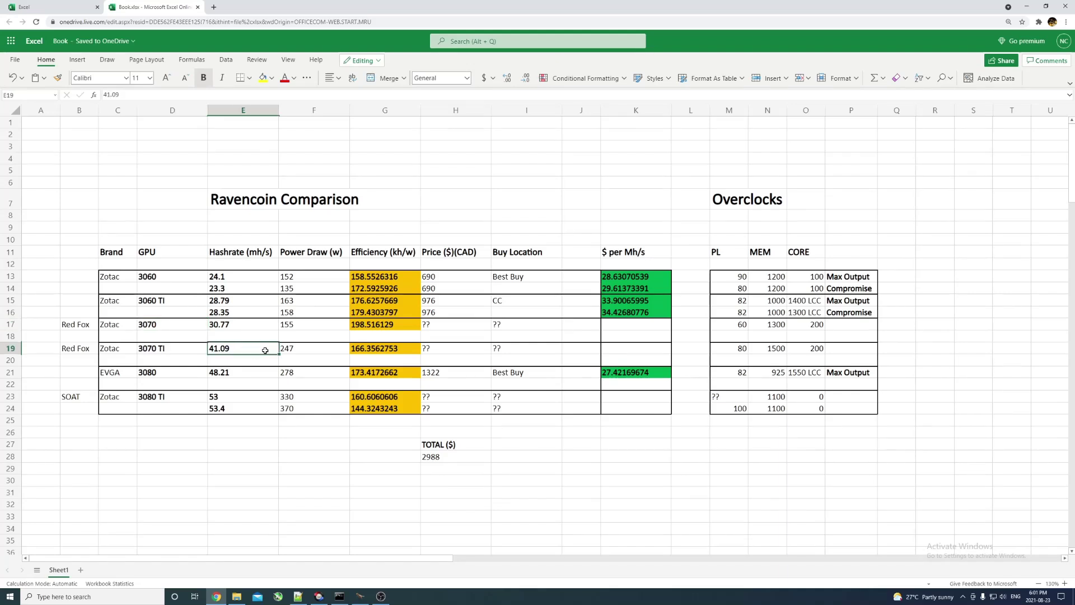
left_click(296, 348)
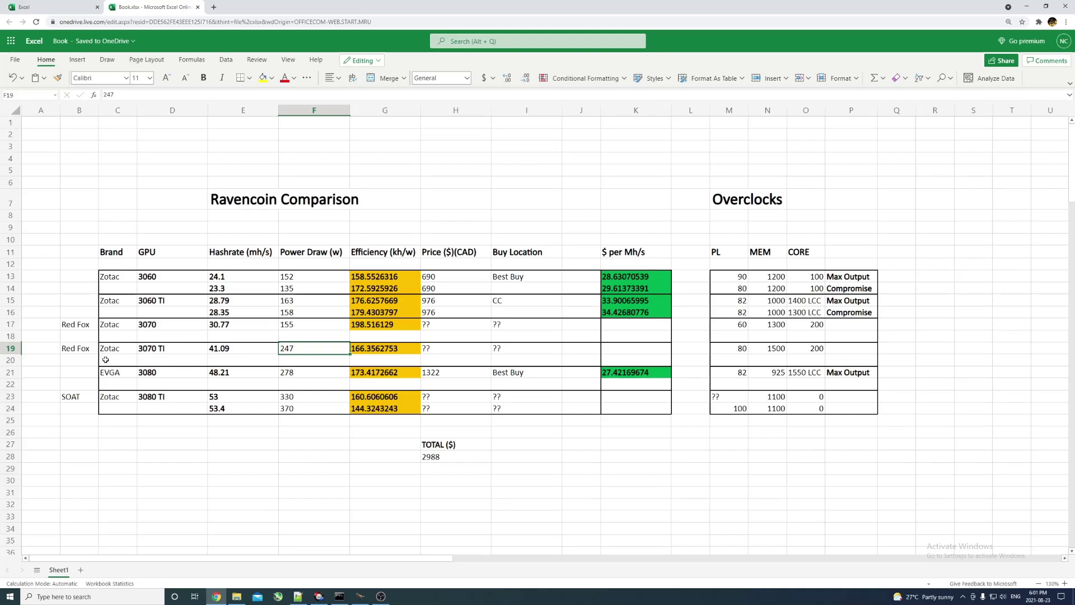
left_click(161, 350)
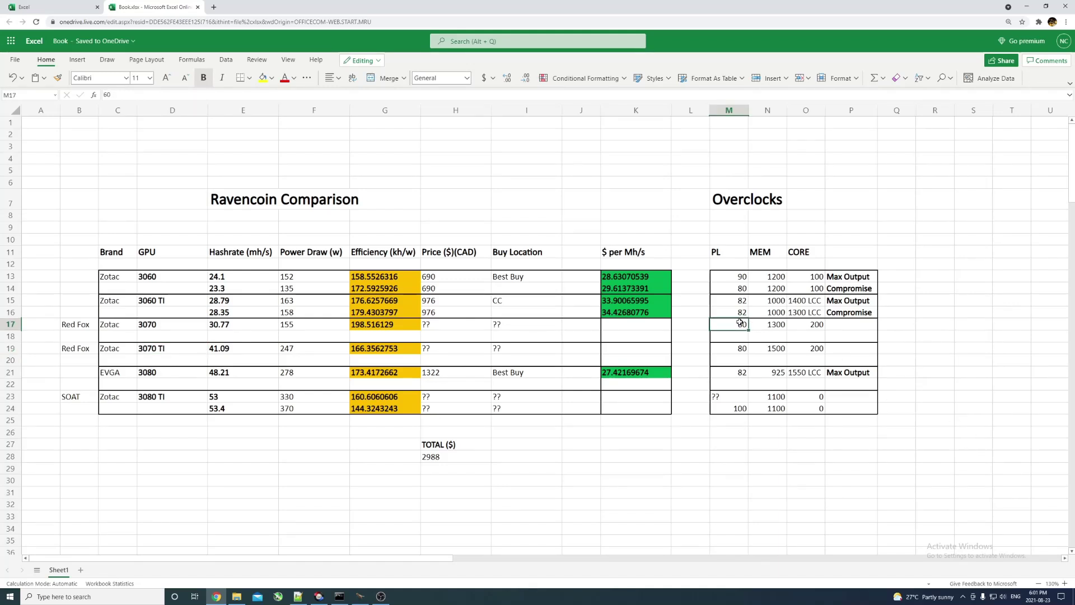
left_click_drag(739, 324, 810, 348)
left_click(766, 348)
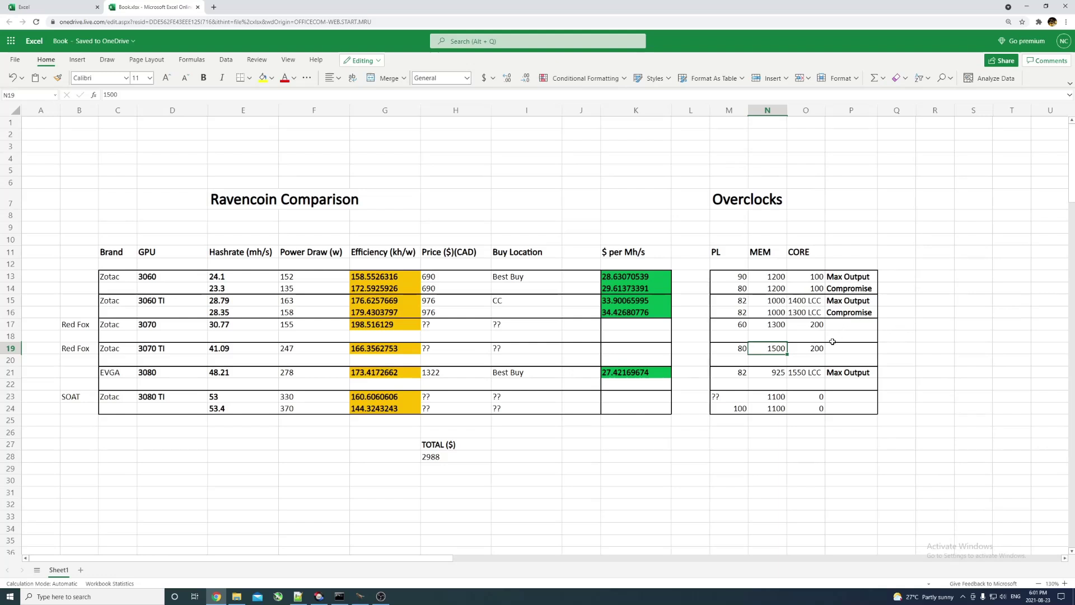
left_click(107, 372)
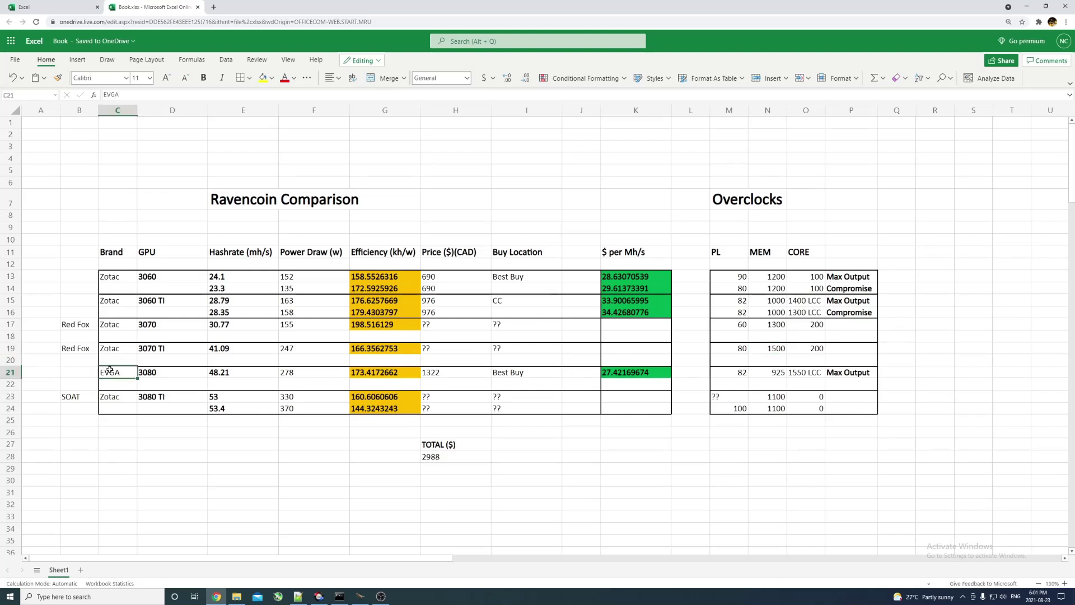
left_click(148, 371)
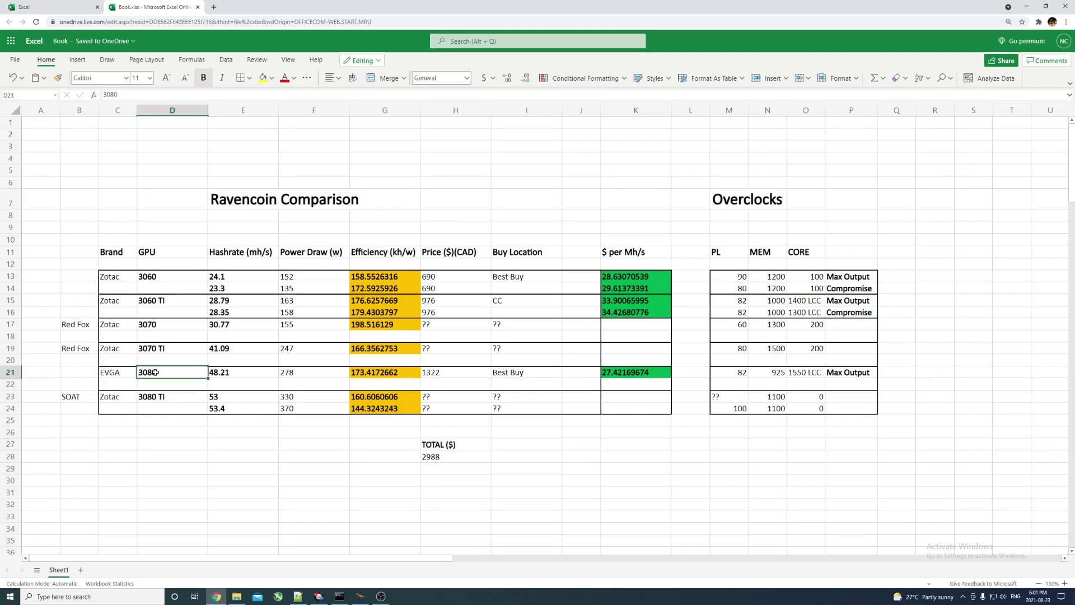
left_click(216, 374)
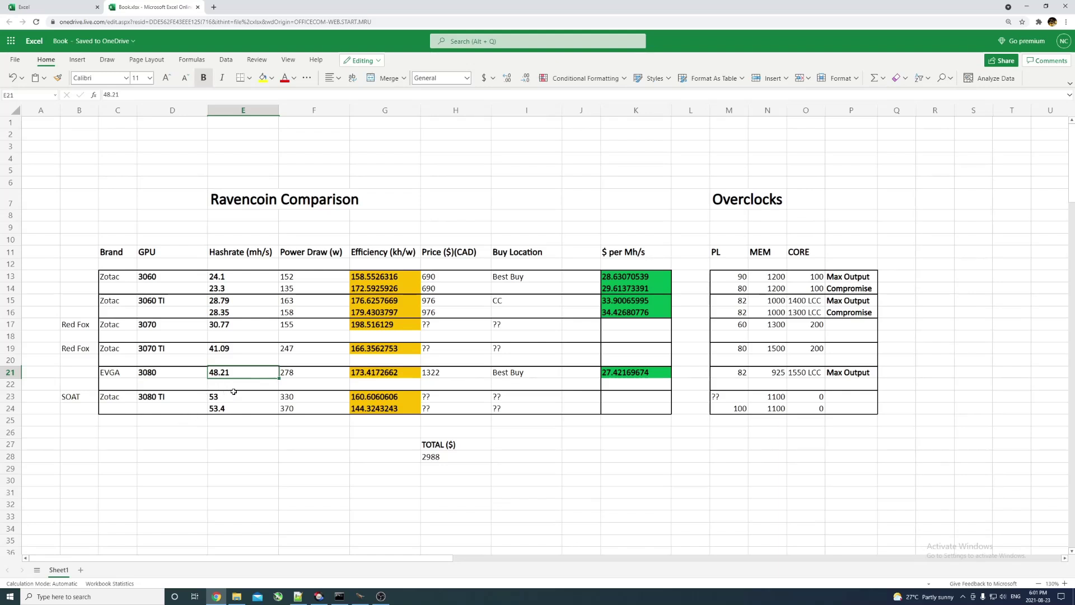
left_click(307, 374)
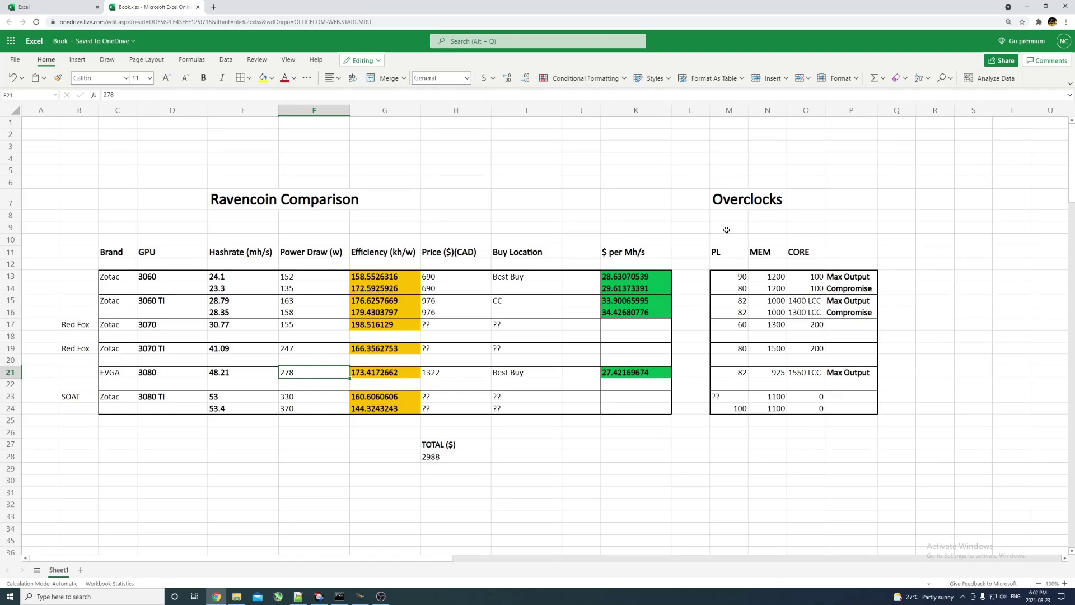
left_click(642, 251)
left_click(641, 372)
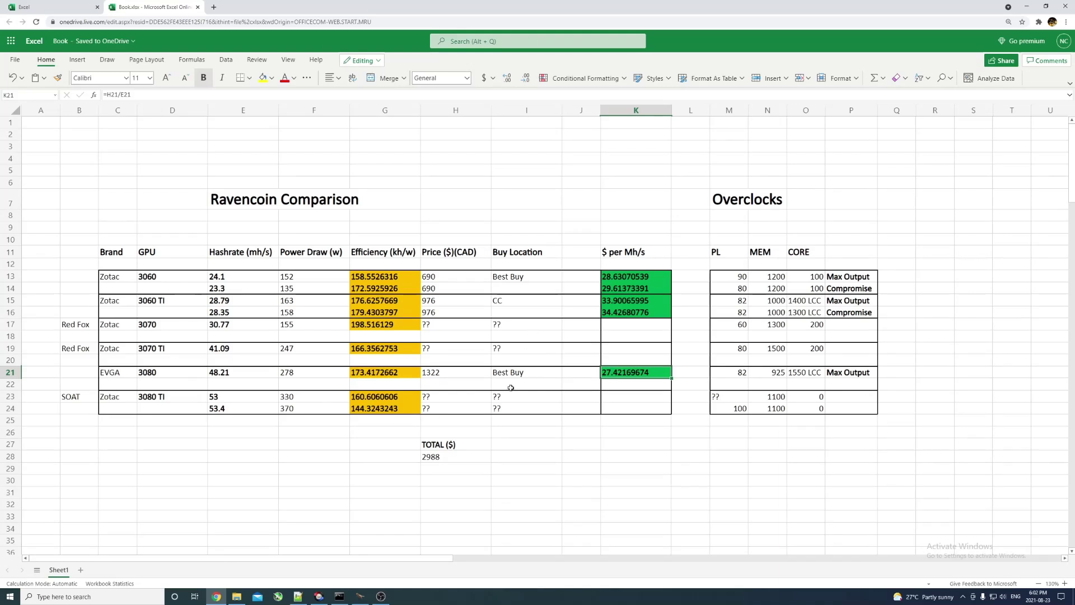
left_click(380, 376)
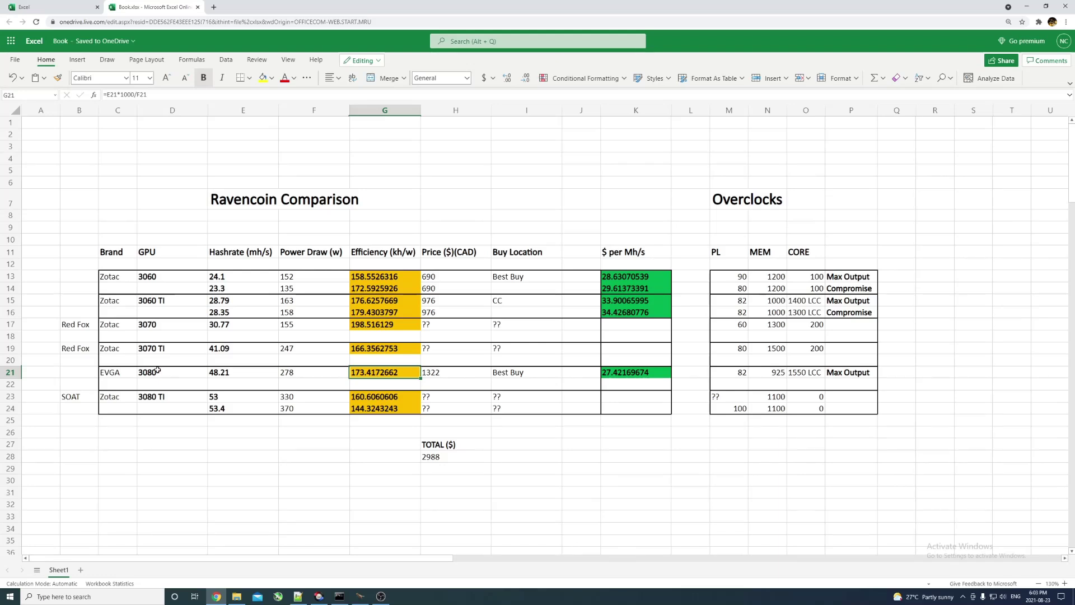
left_click(635, 477)
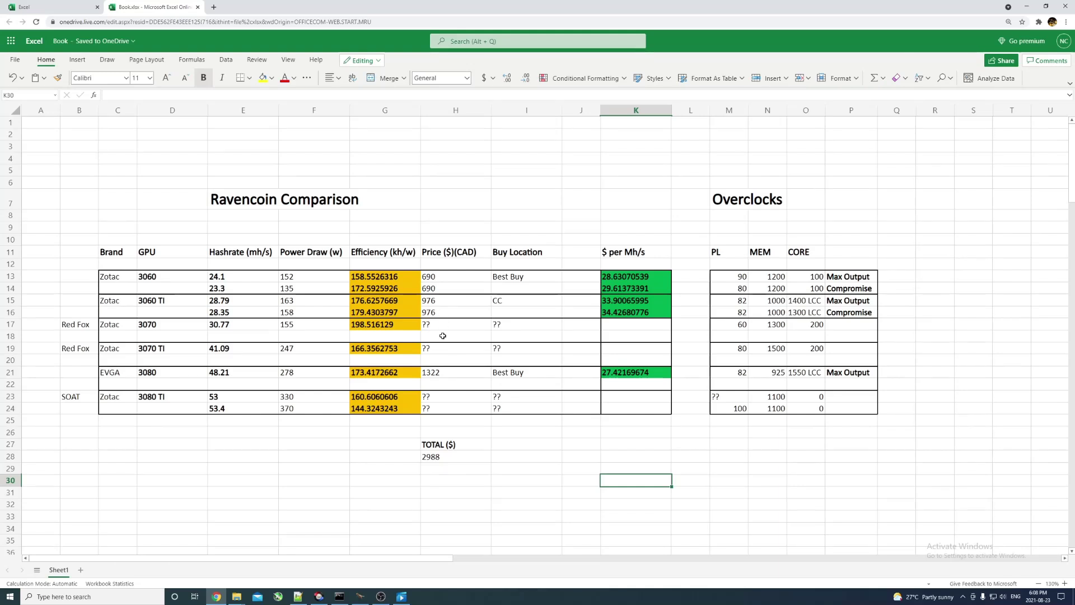
left_click_drag(445, 278, 445, 316)
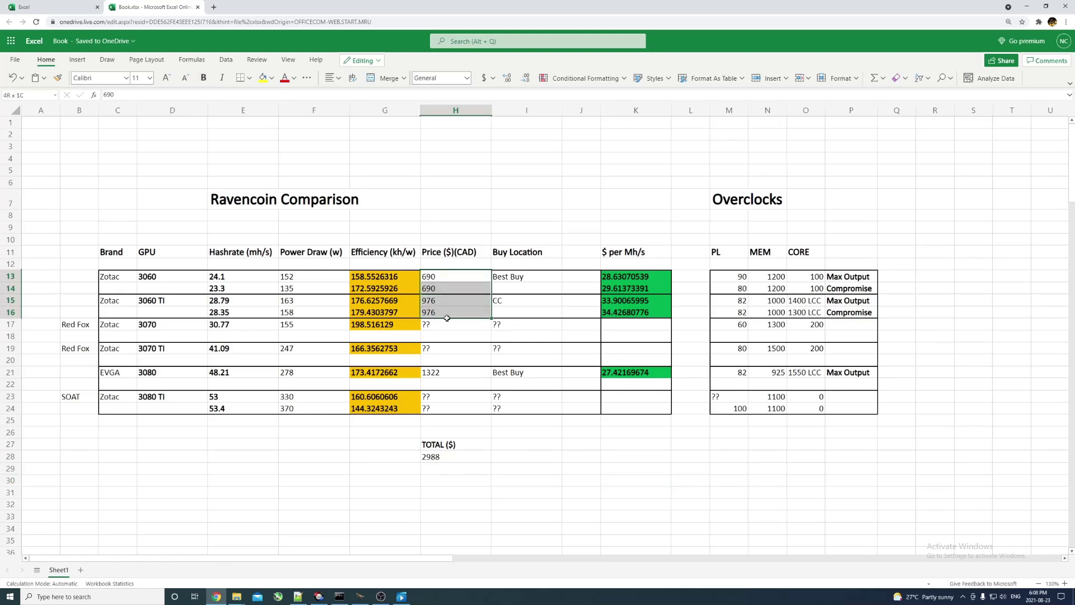
left_click(431, 372)
left_click(369, 327)
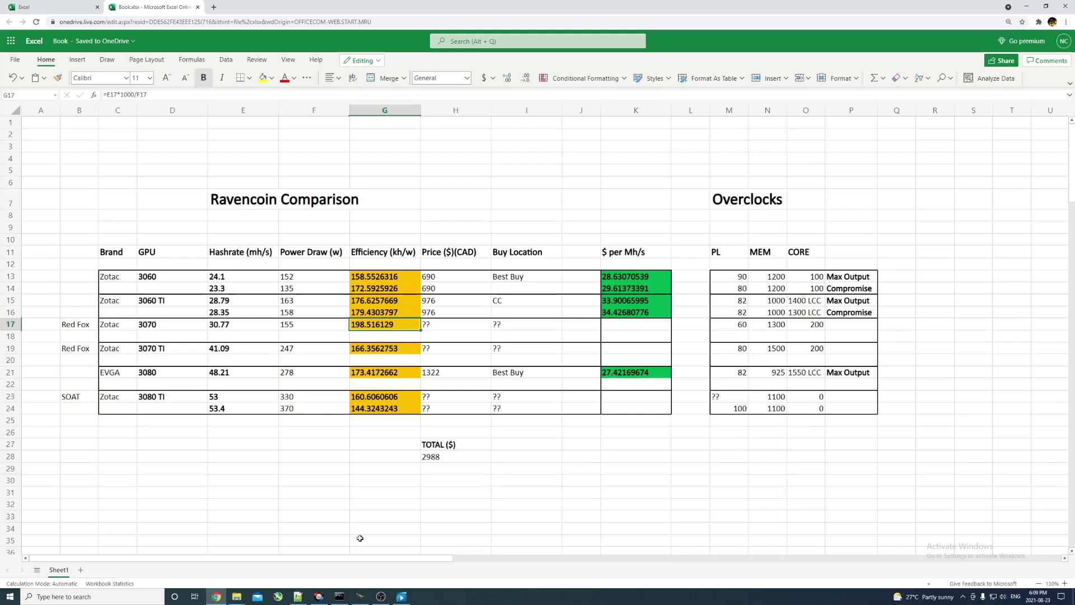
key("Down")
key("Down")
key("Down")
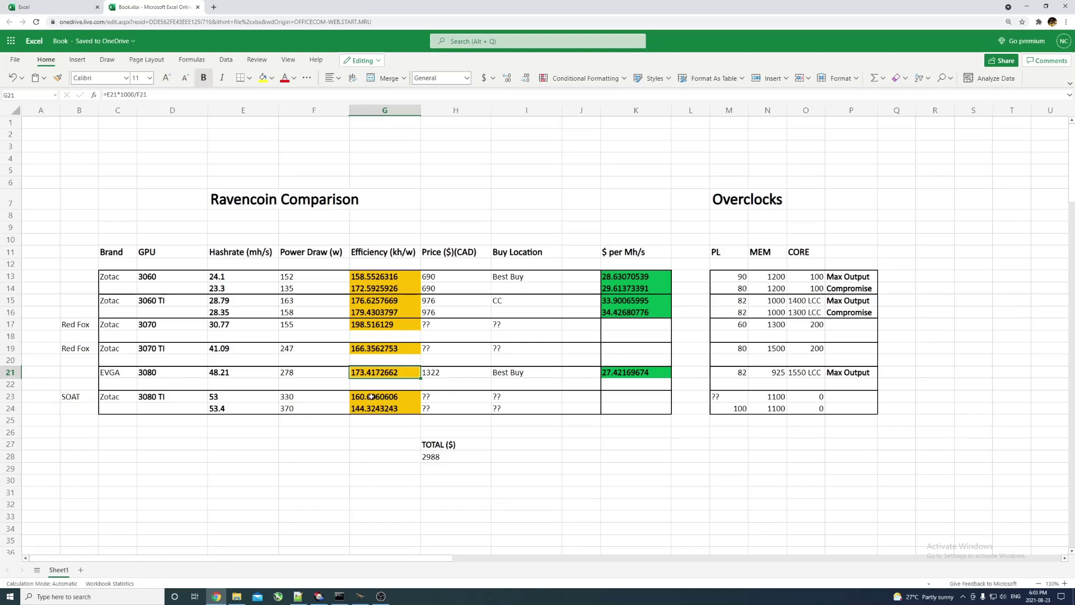
left_click_drag(370, 395, 376, 408)
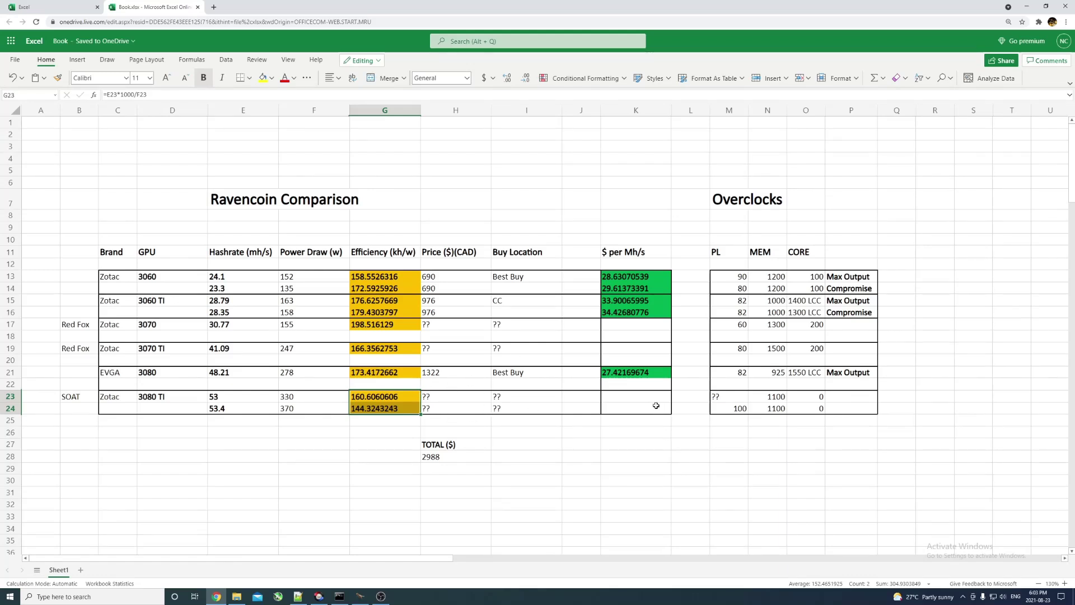
left_click_drag(648, 396, 650, 411)
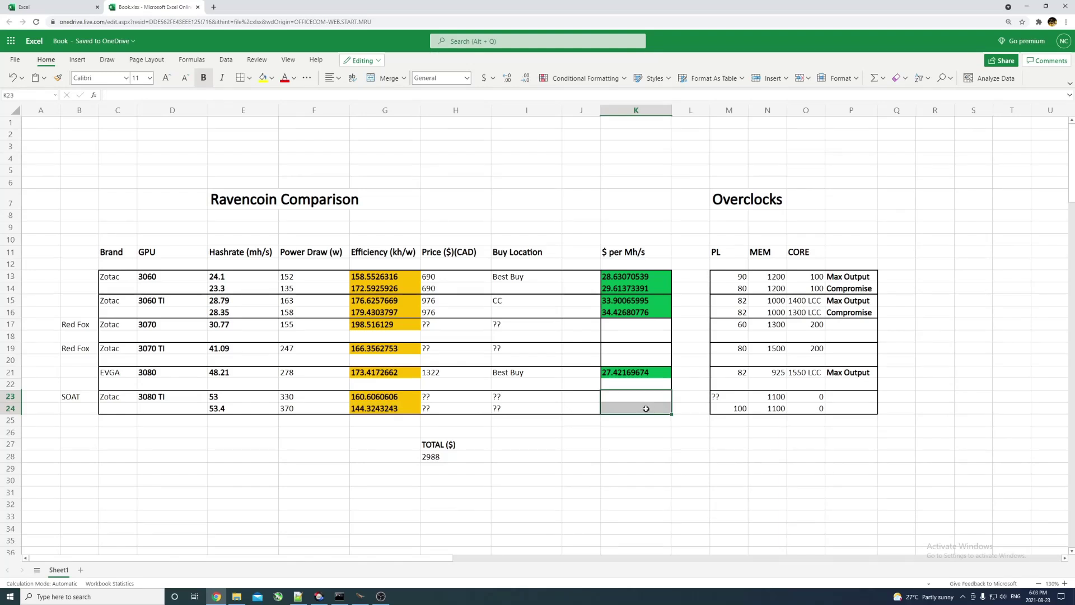
left_click(648, 409)
left_click(536, 433)
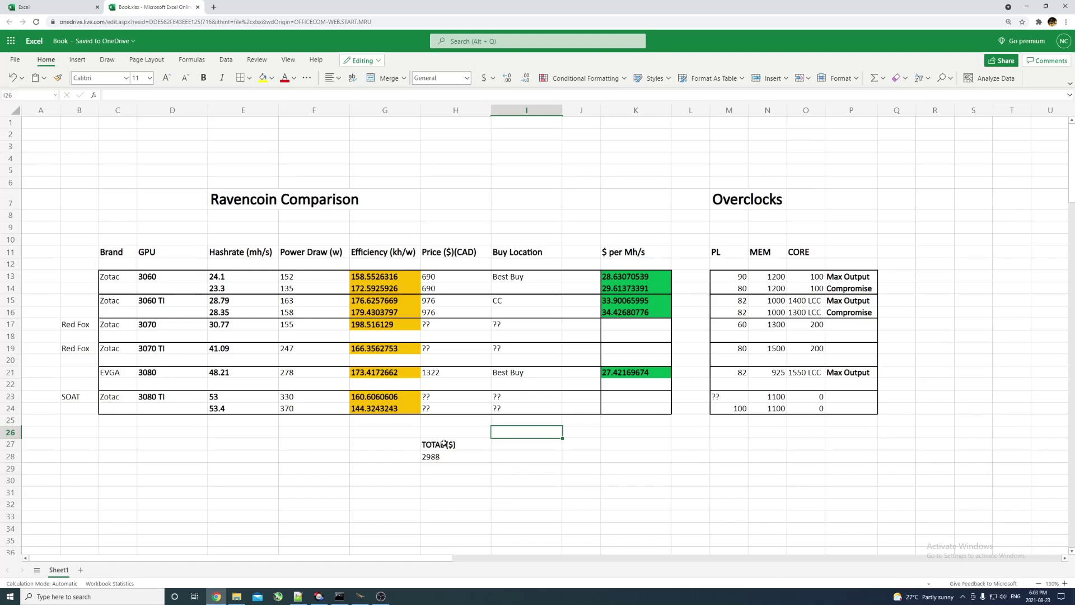
left_click_drag(446, 444, 438, 458)
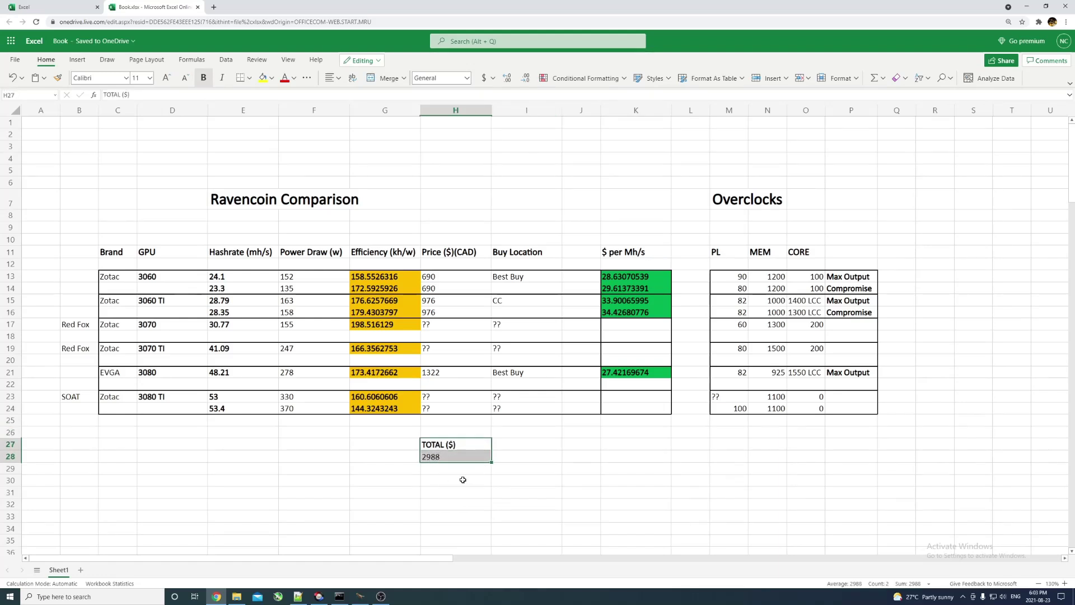
left_click(434, 489)
left_click(452, 457)
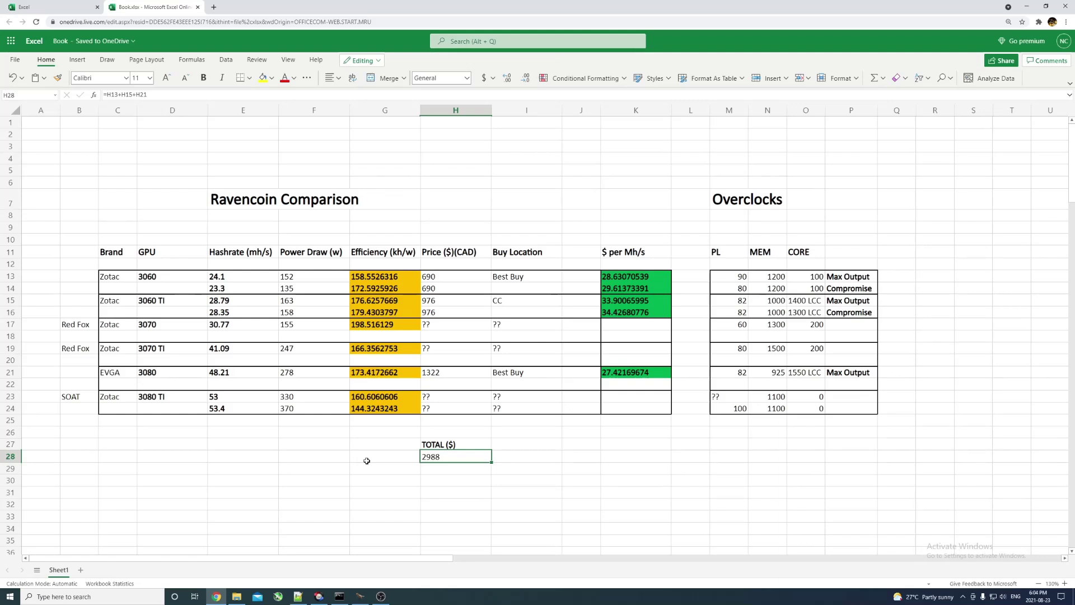
left_click(455, 470)
left_click(236, 199)
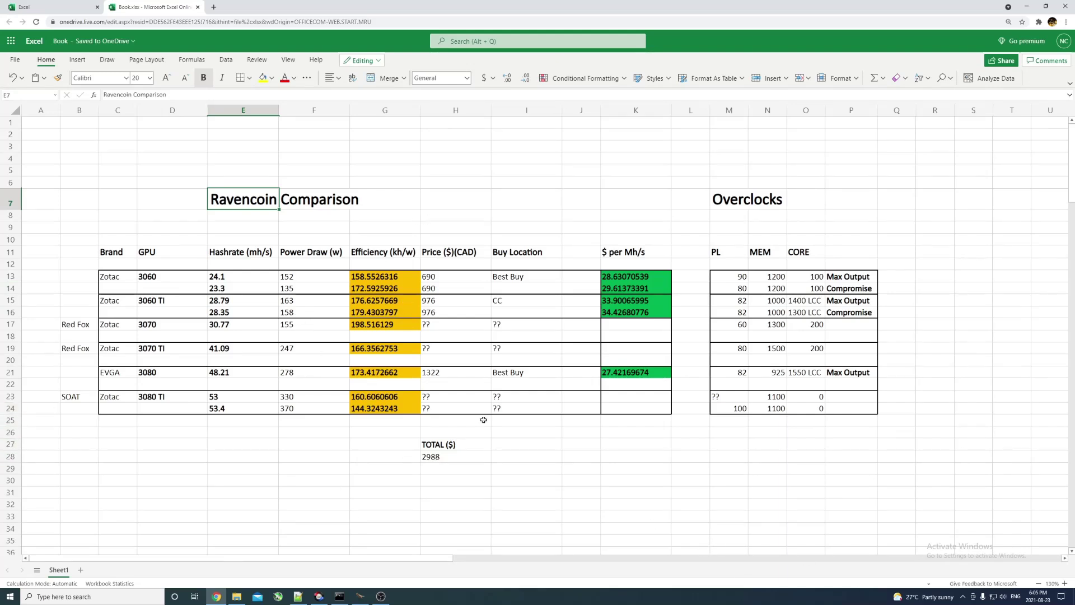
left_click(306, 278)
left_click(236, 271)
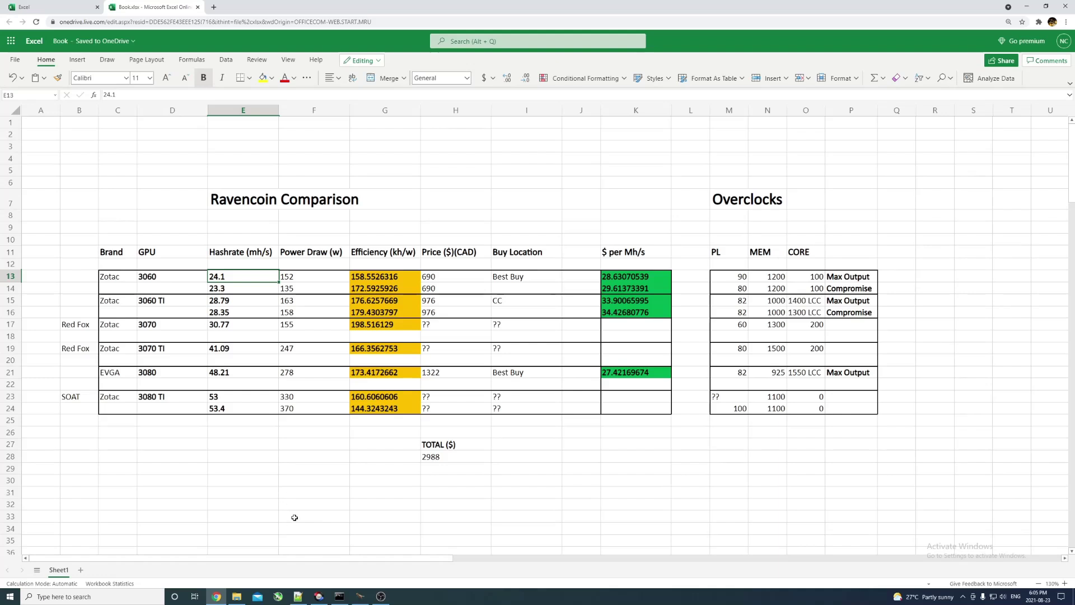
left_click(430, 515)
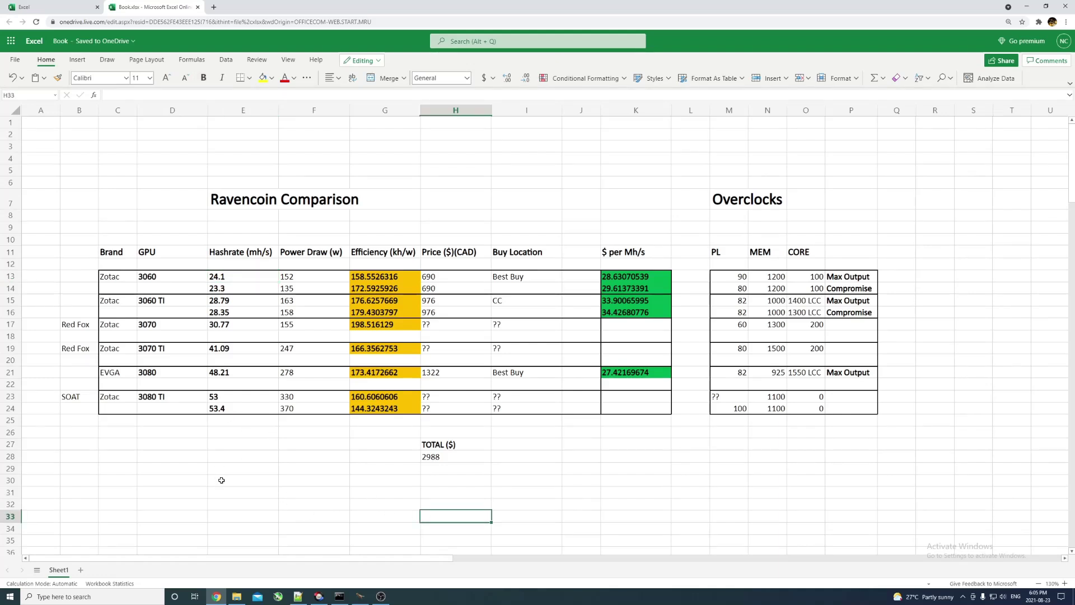